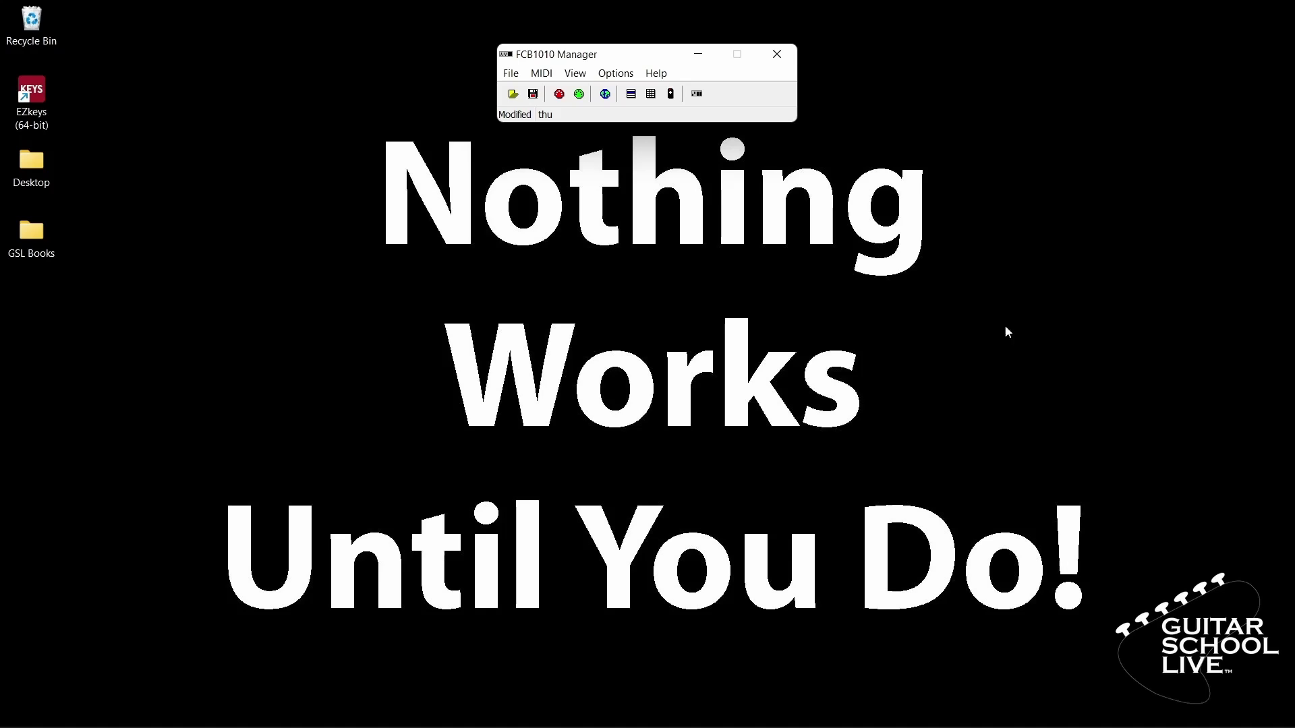
Accept the Focusrite USB MIDI device settings and open the Presets grid view.
click(615, 72)
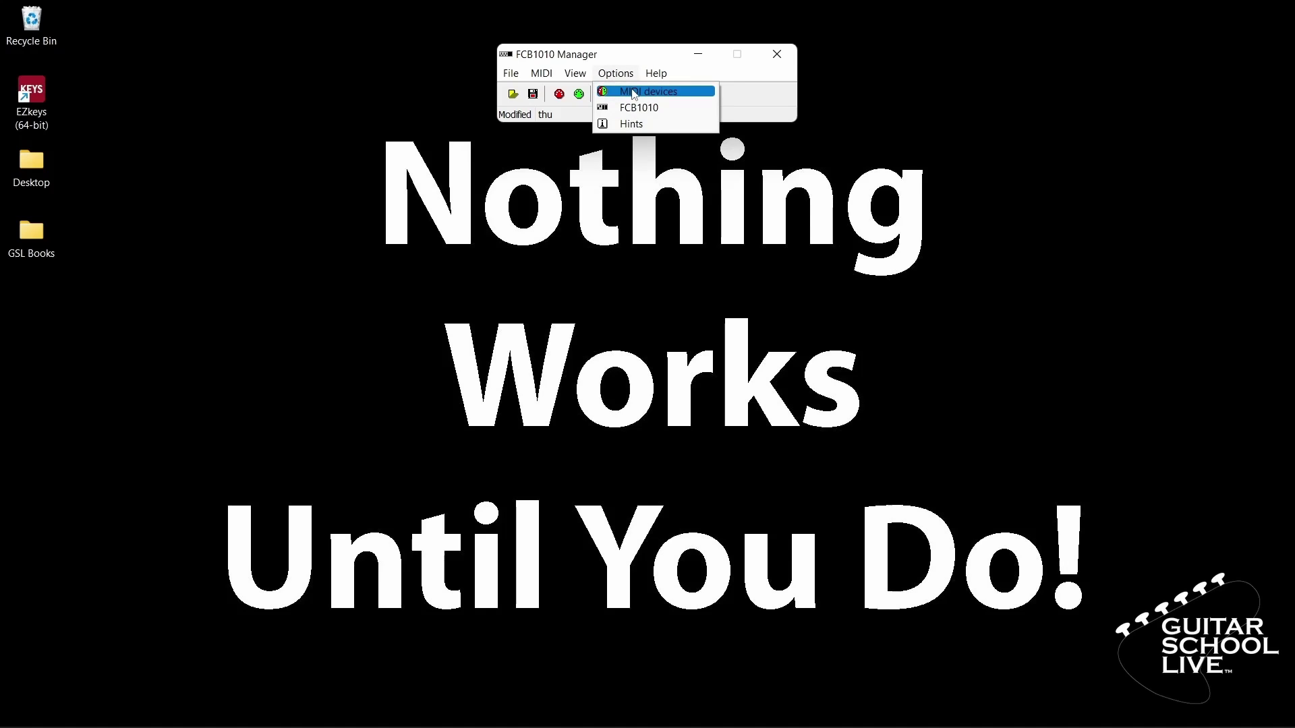
click(634, 93)
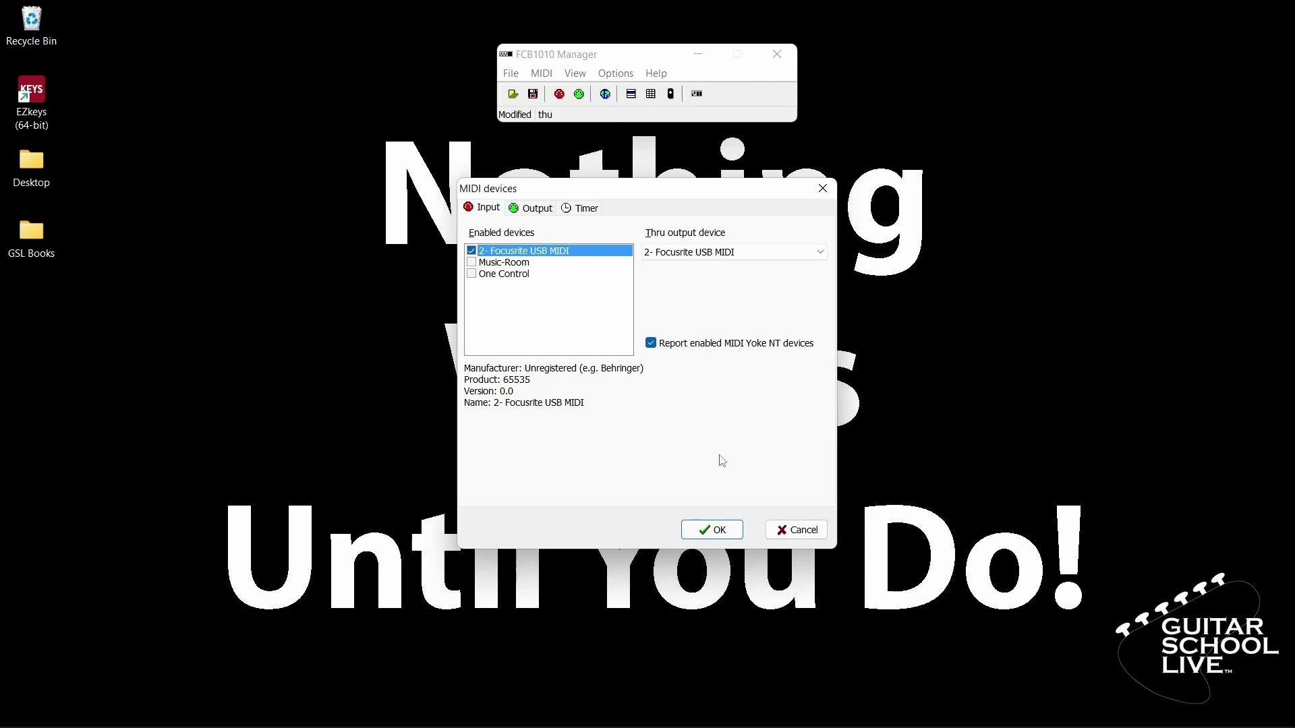
click(719, 531)
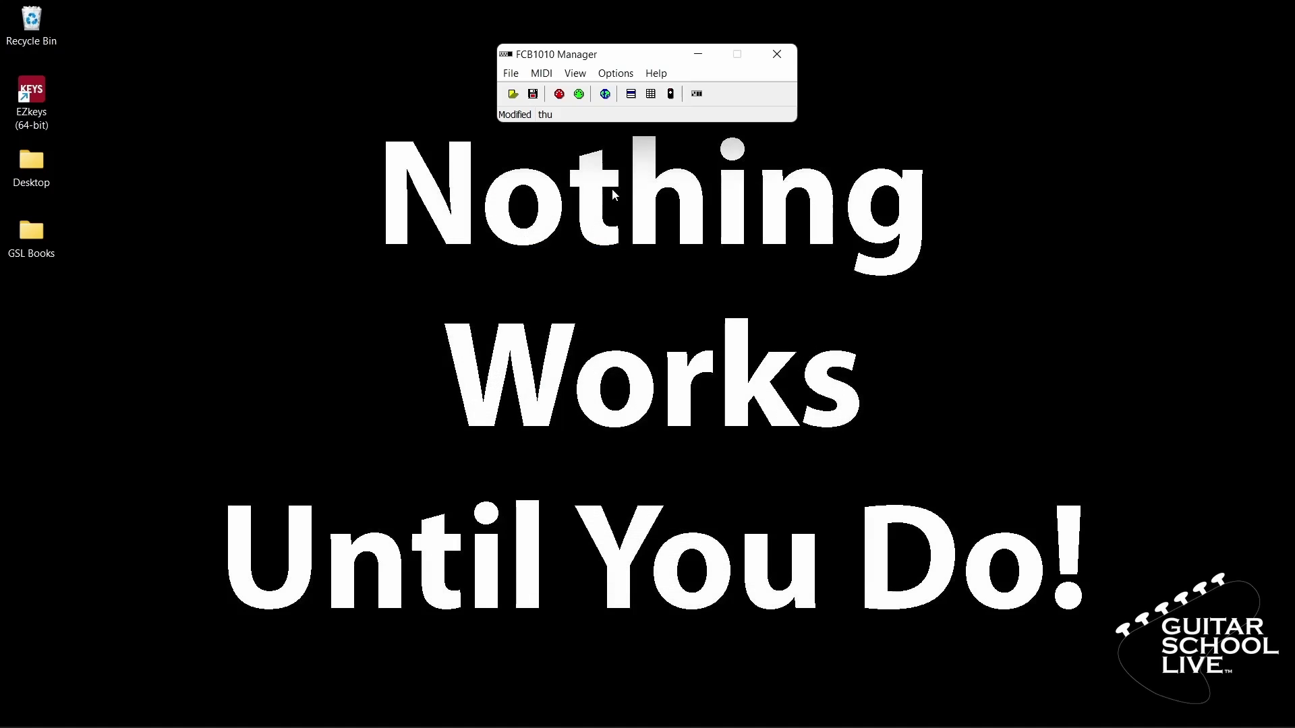
click(577, 74)
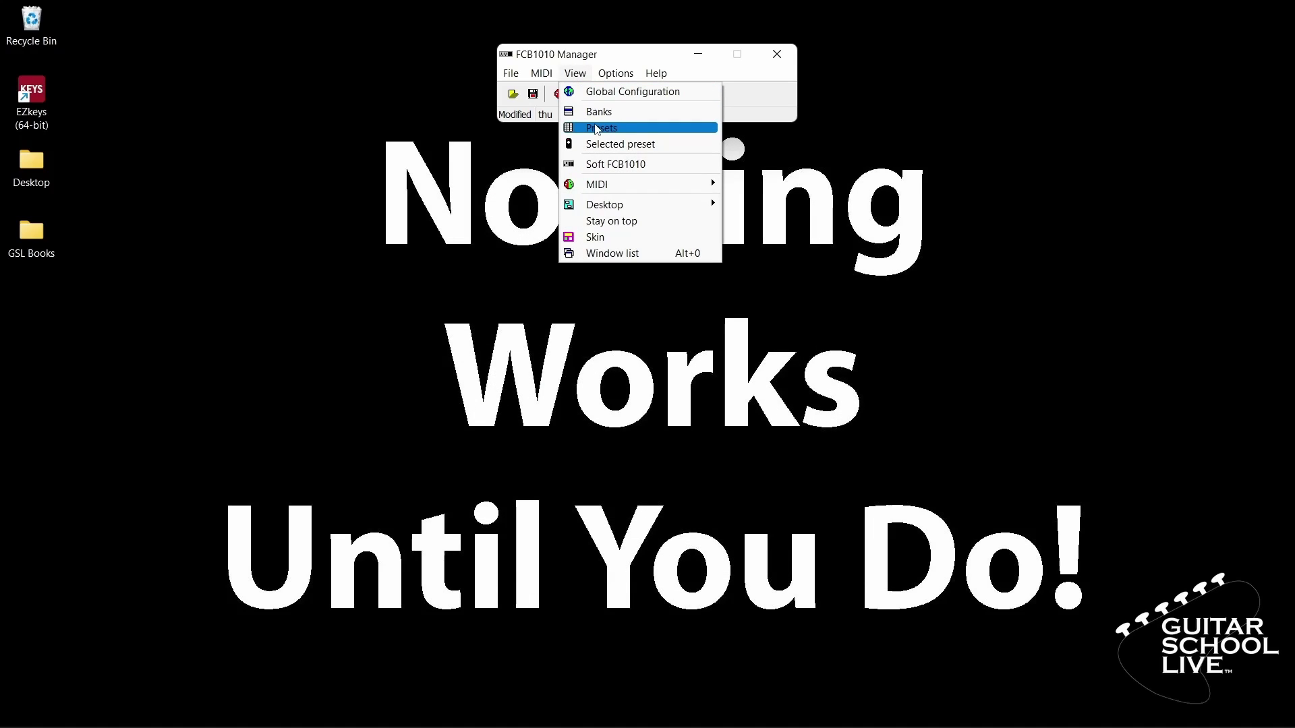
click(596, 127)
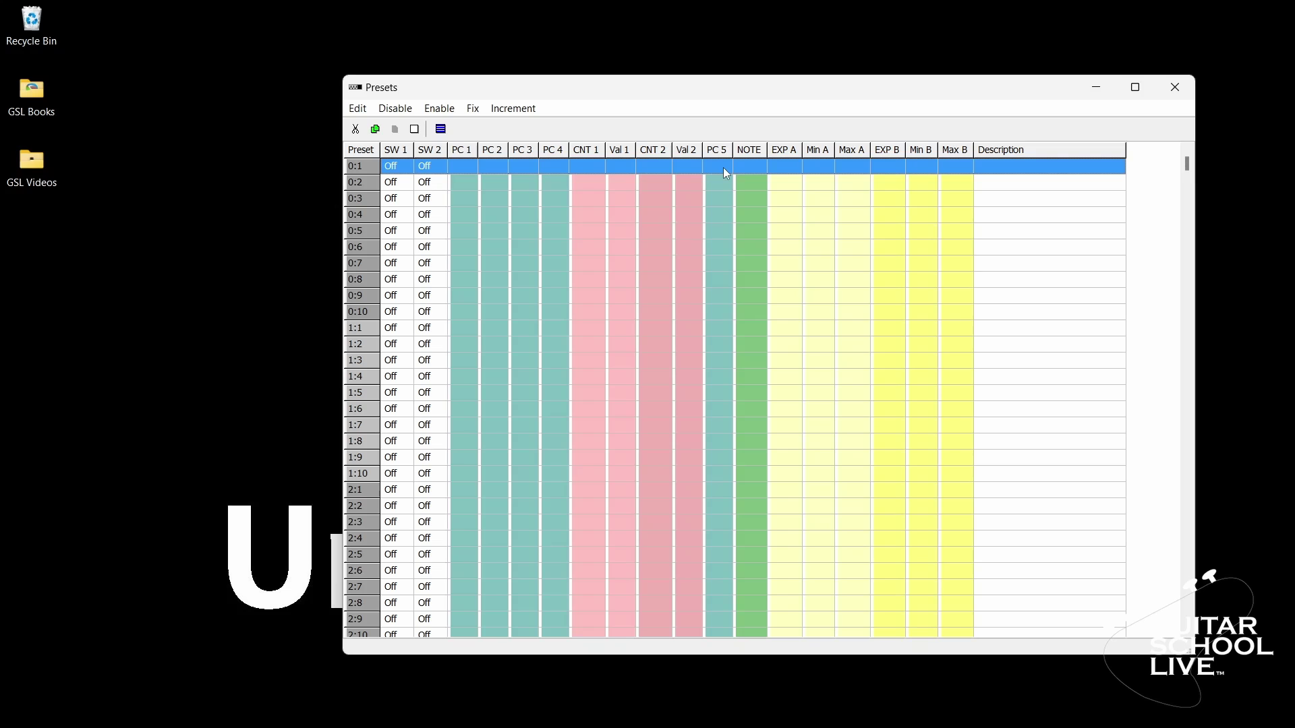
Select presets 0:1–0:5, enable PC 1, and number their program changes 1 to 5.
drag(723, 167, 724, 235)
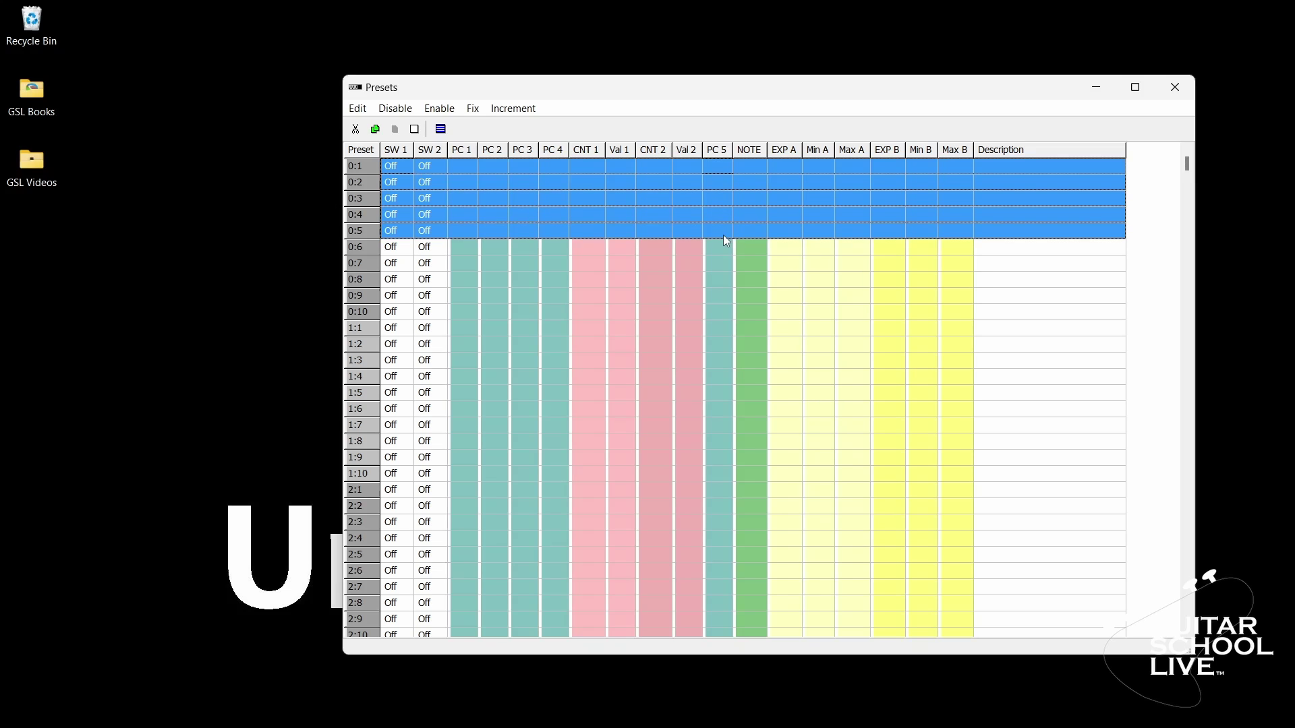
click(438, 110)
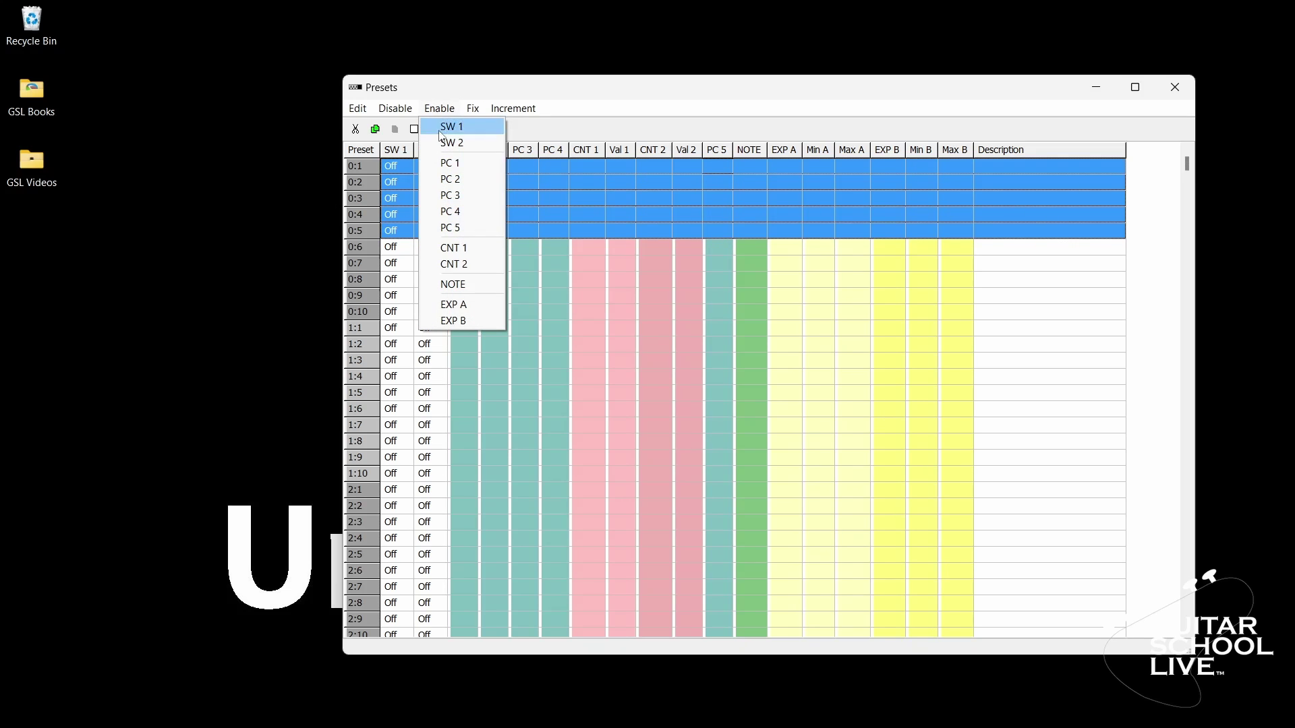
click(455, 164)
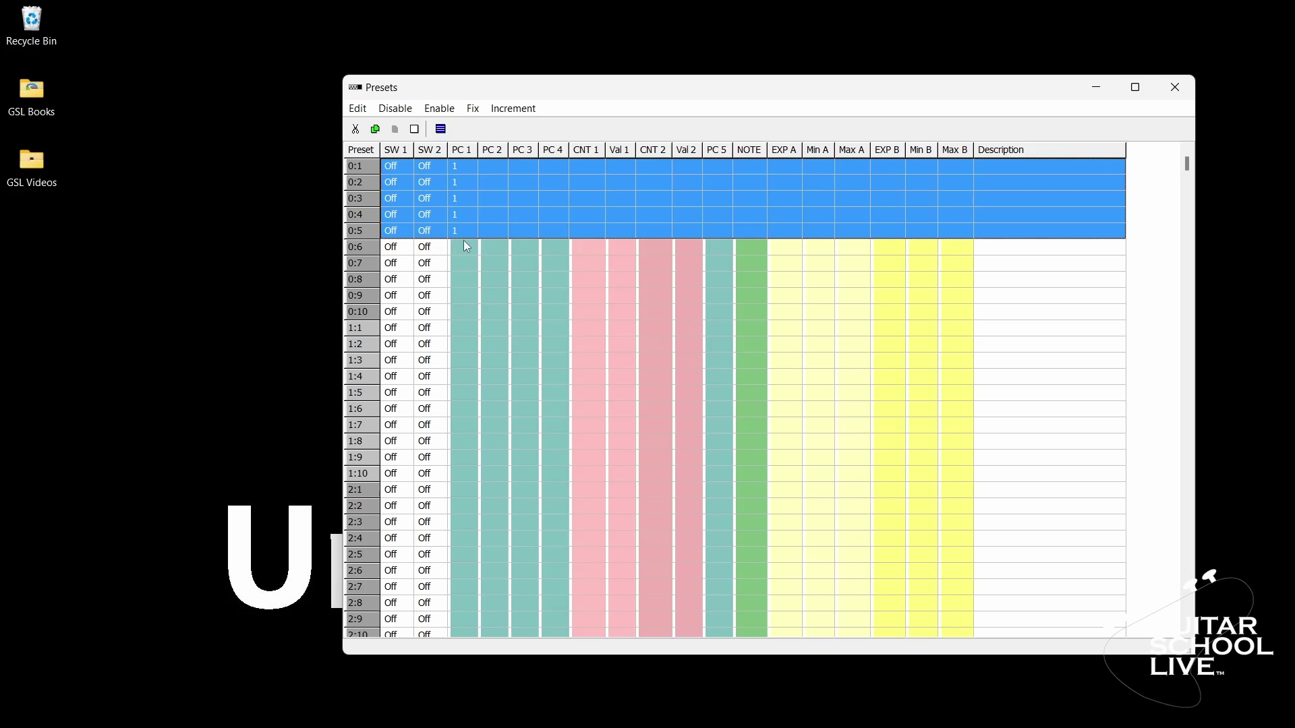
click(500, 110)
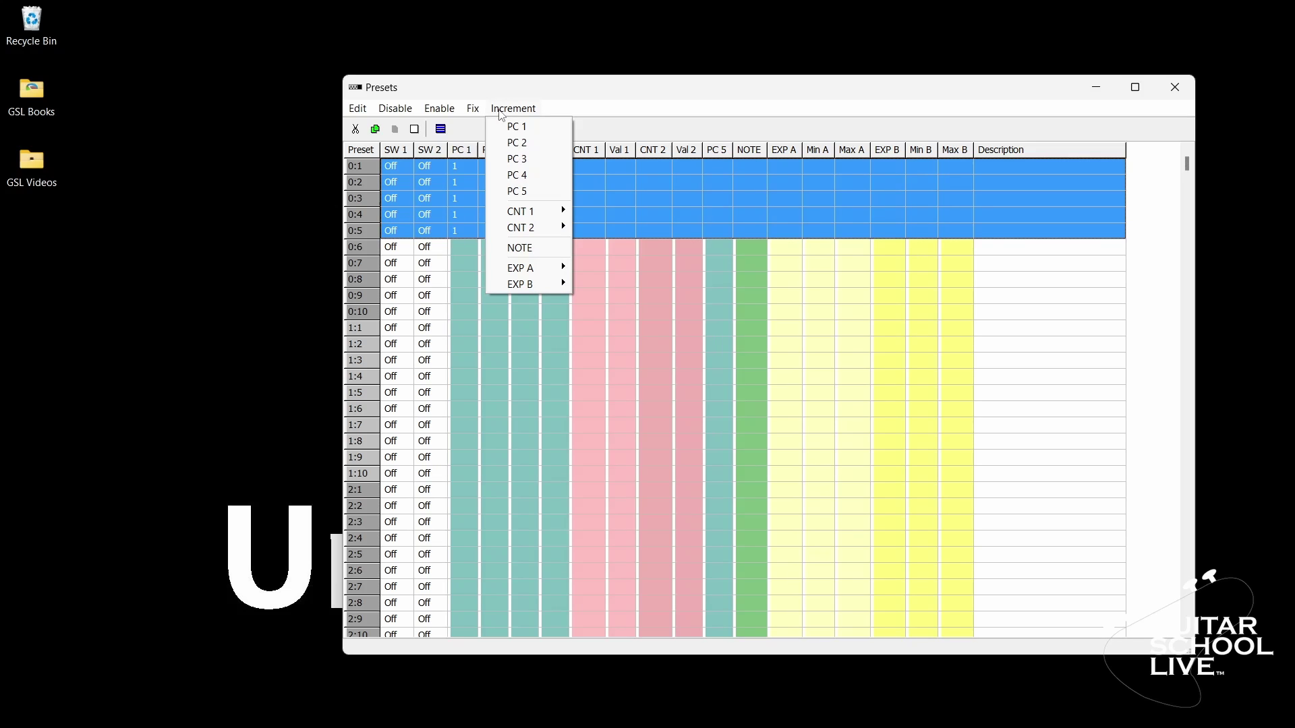
click(515, 127)
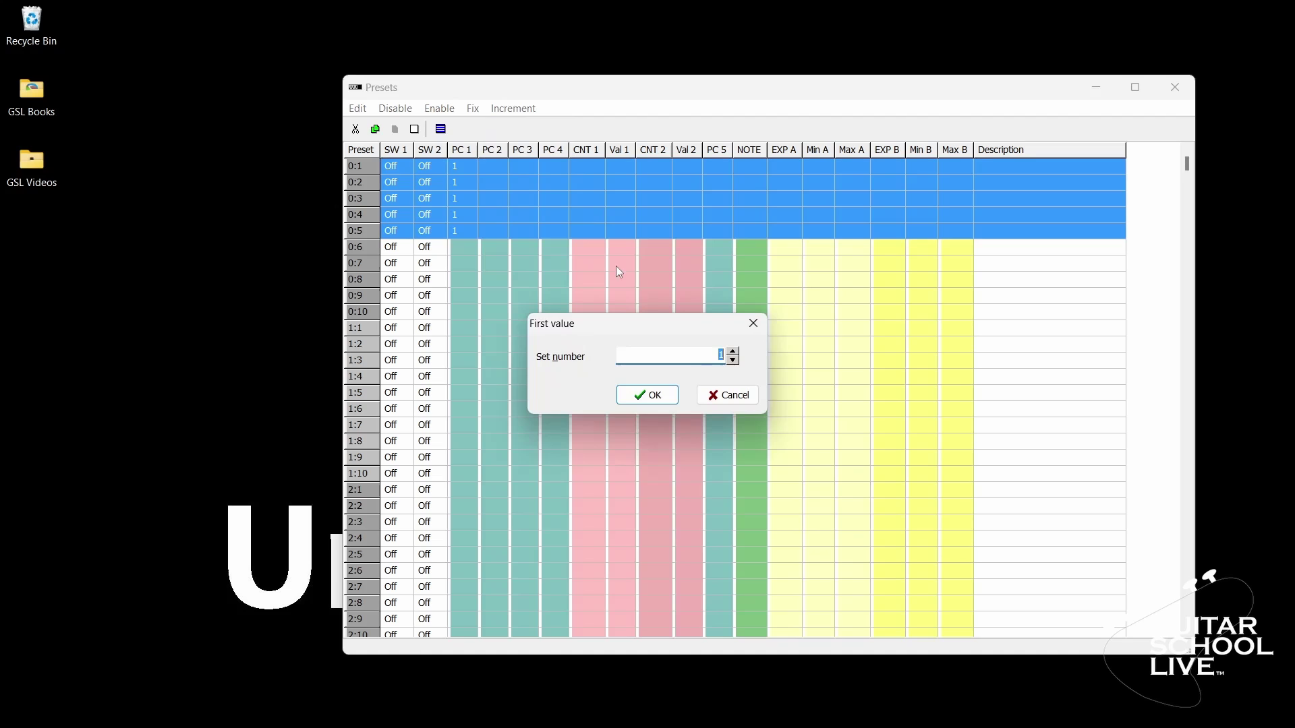
click(688, 356)
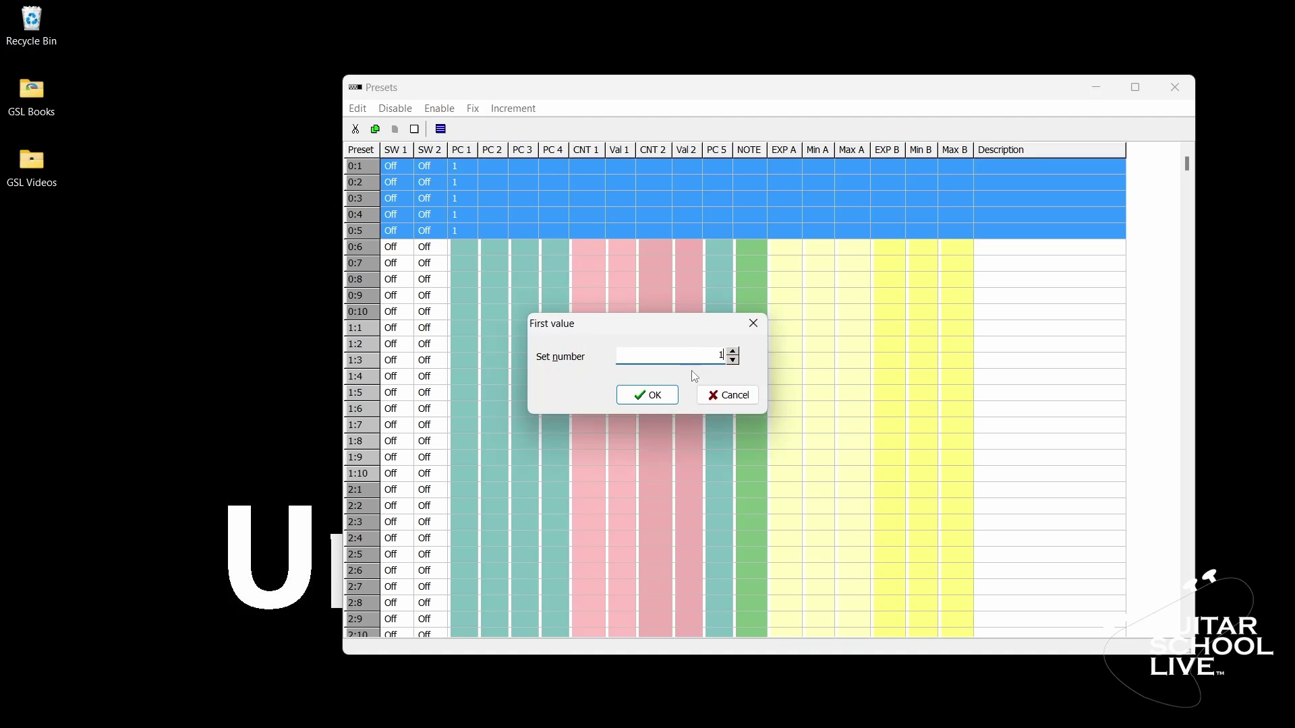
click(658, 398)
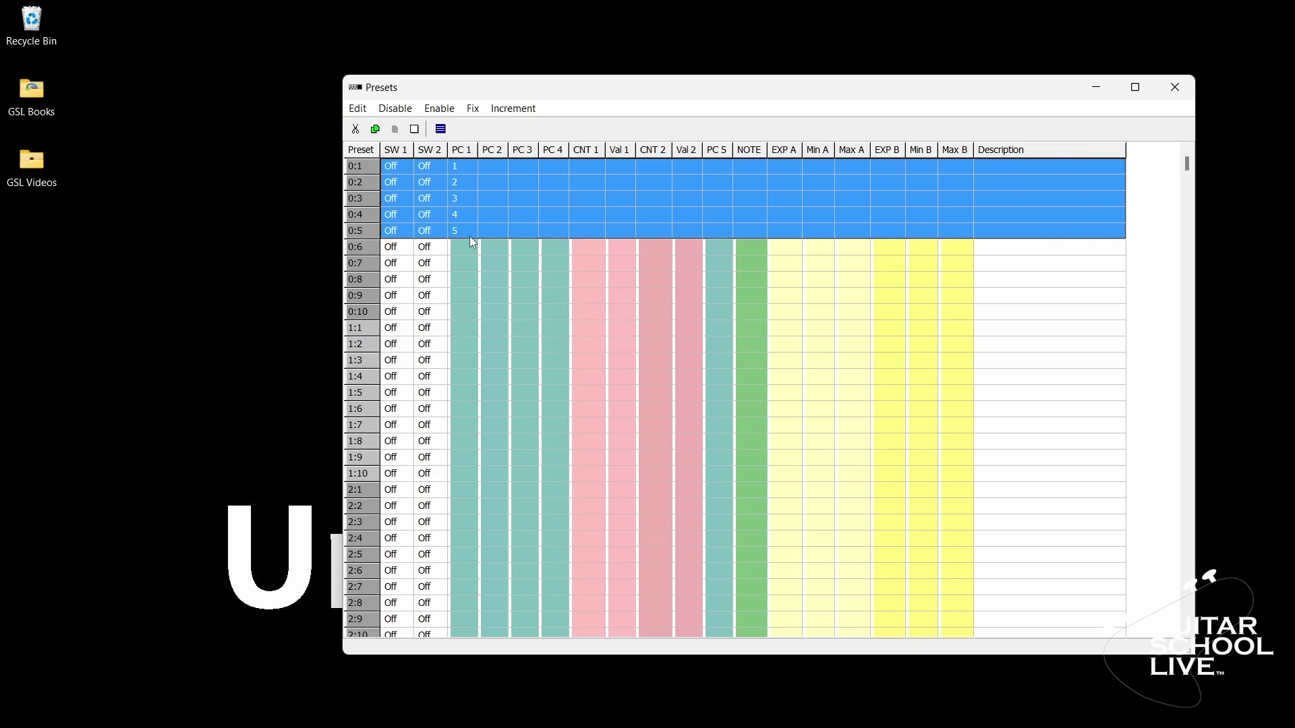
Select presets 0:6–0:10 and enable CNT 1 and CNT 2 on them.
click(470, 247)
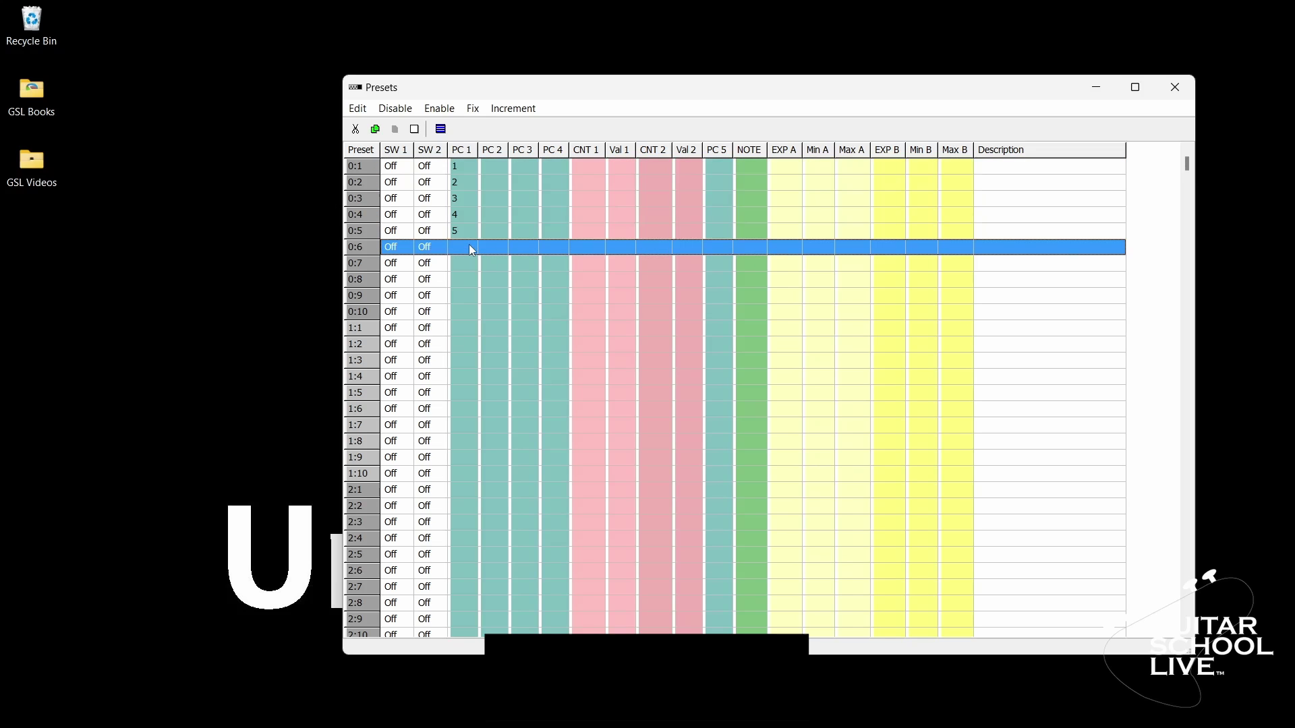
drag(469, 247, 470, 311)
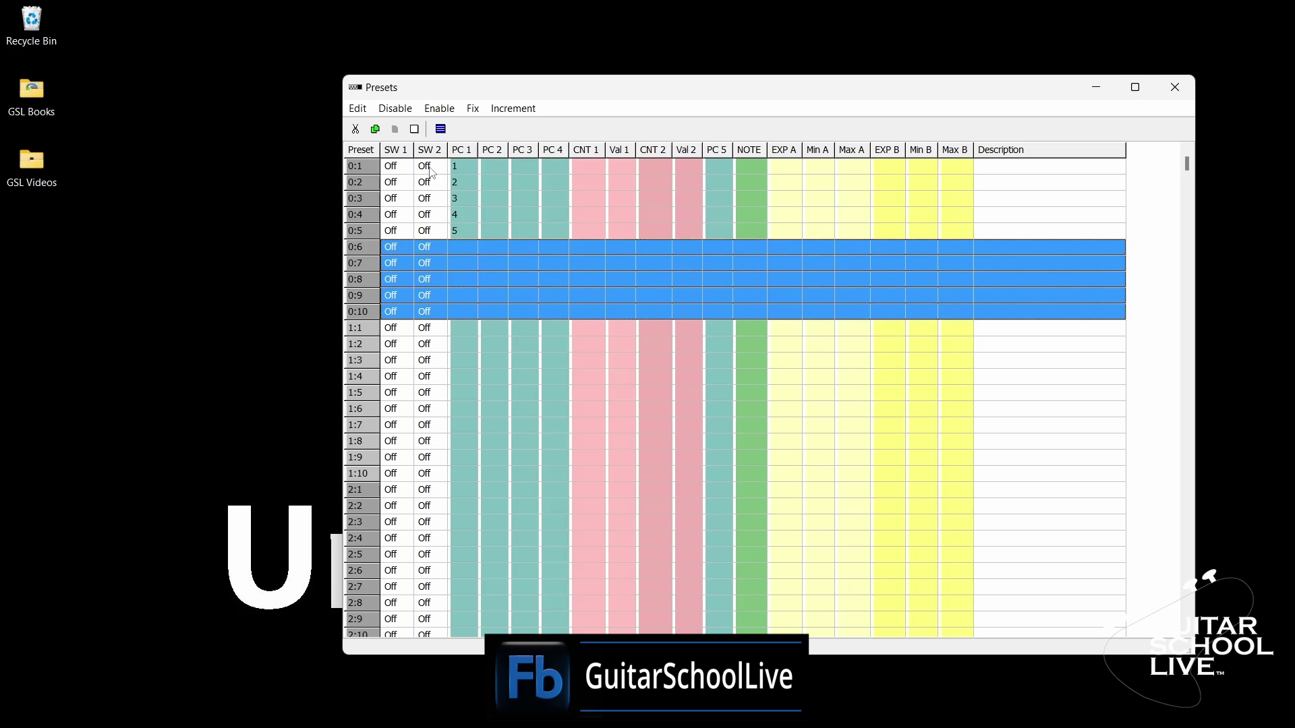
click(431, 110)
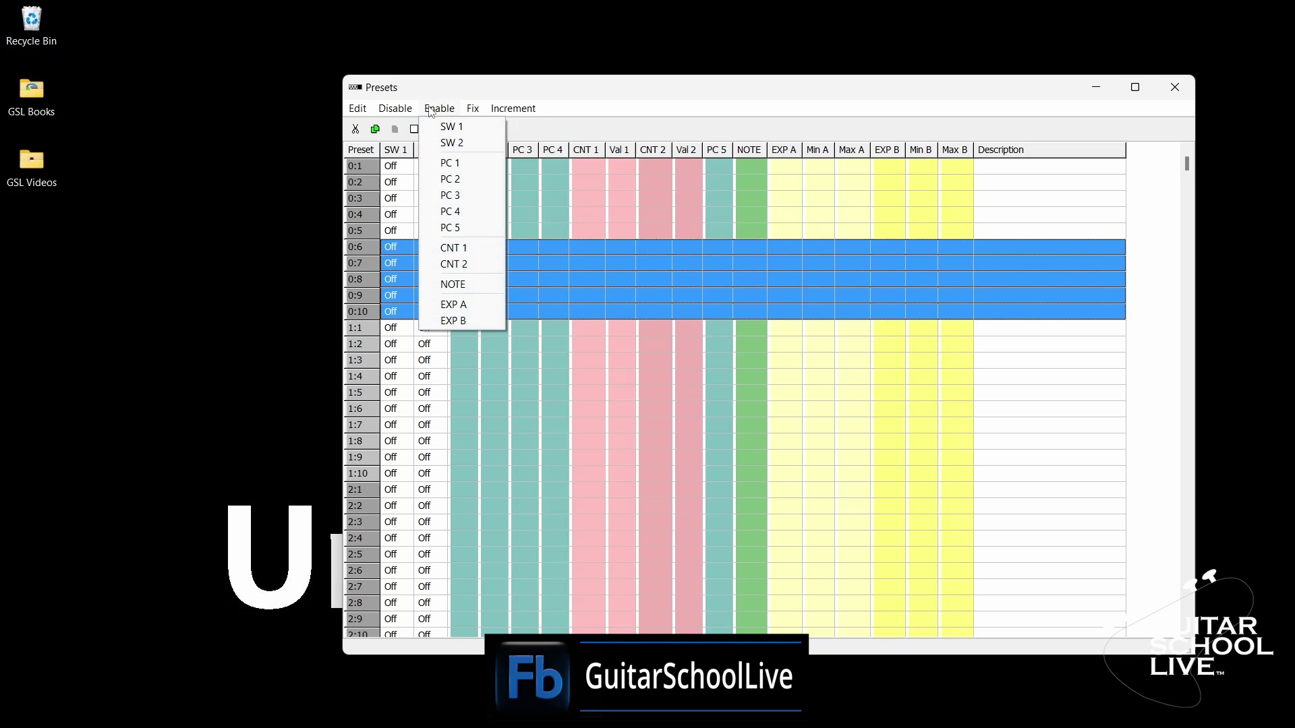
click(460, 248)
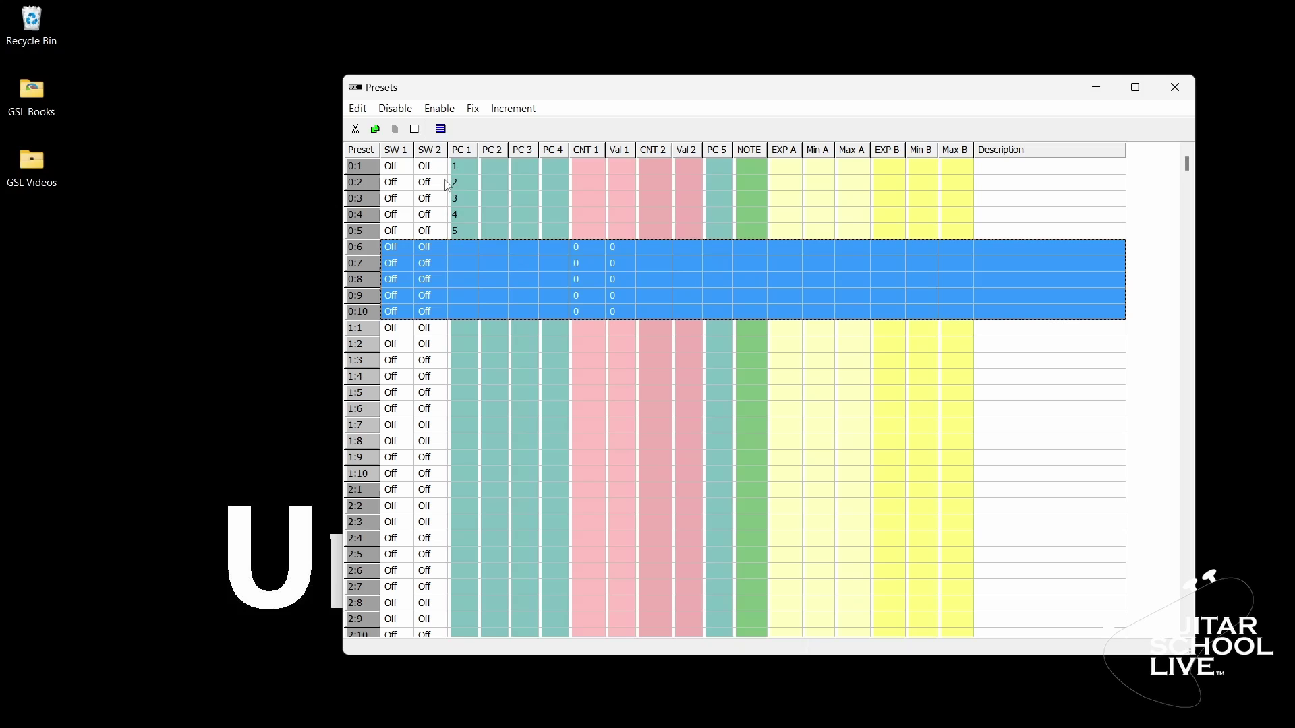
click(439, 109)
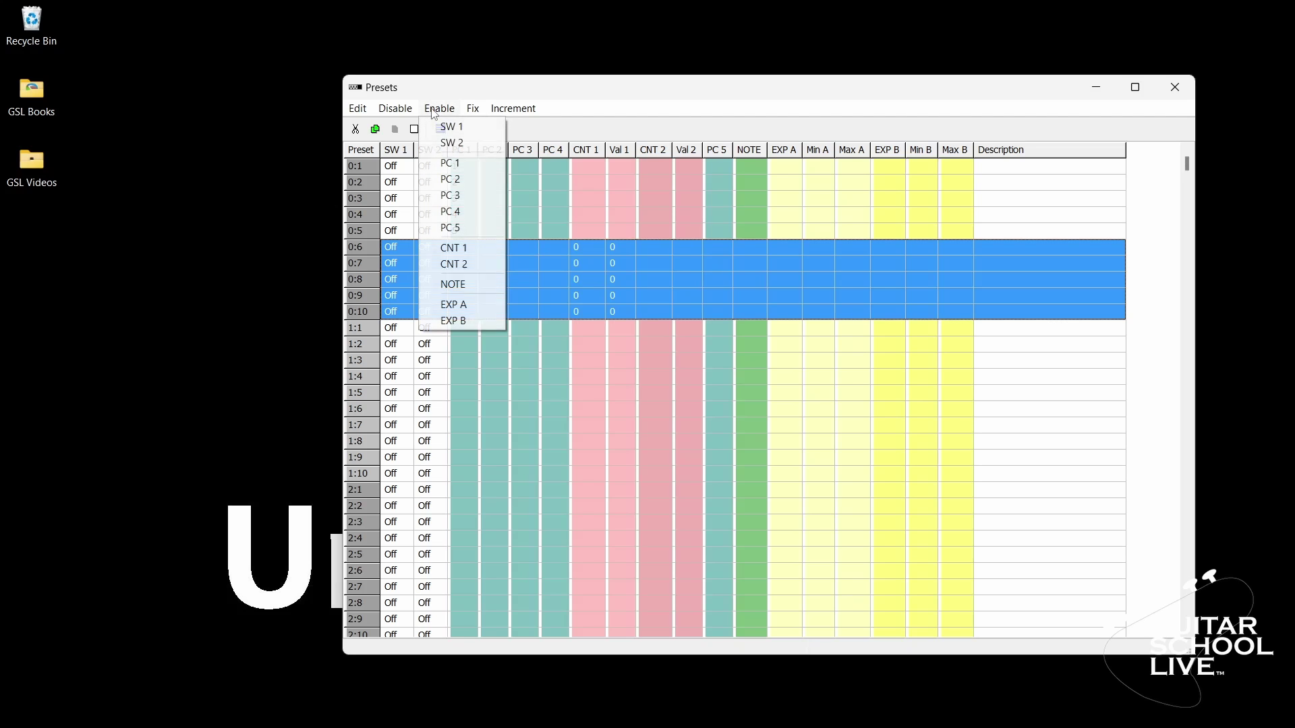
click(467, 266)
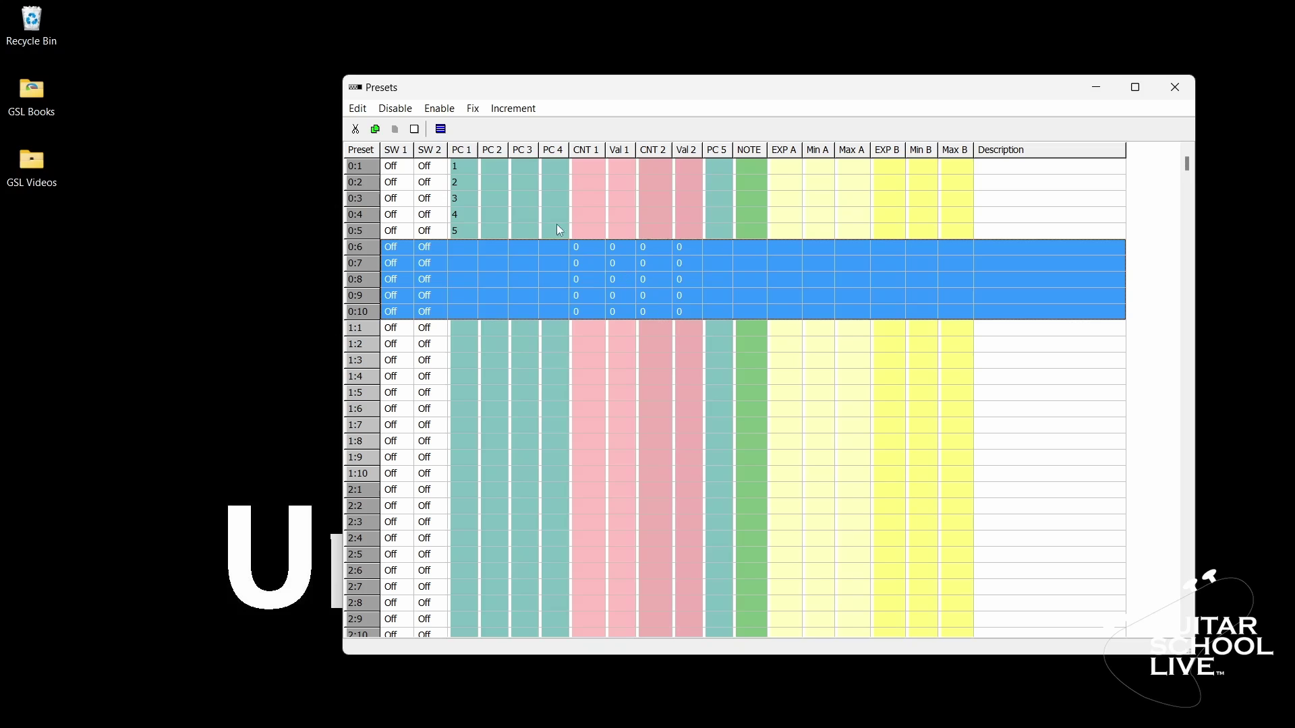
Number the CNT 1 controllers incrementally starting at 102.
click(512, 110)
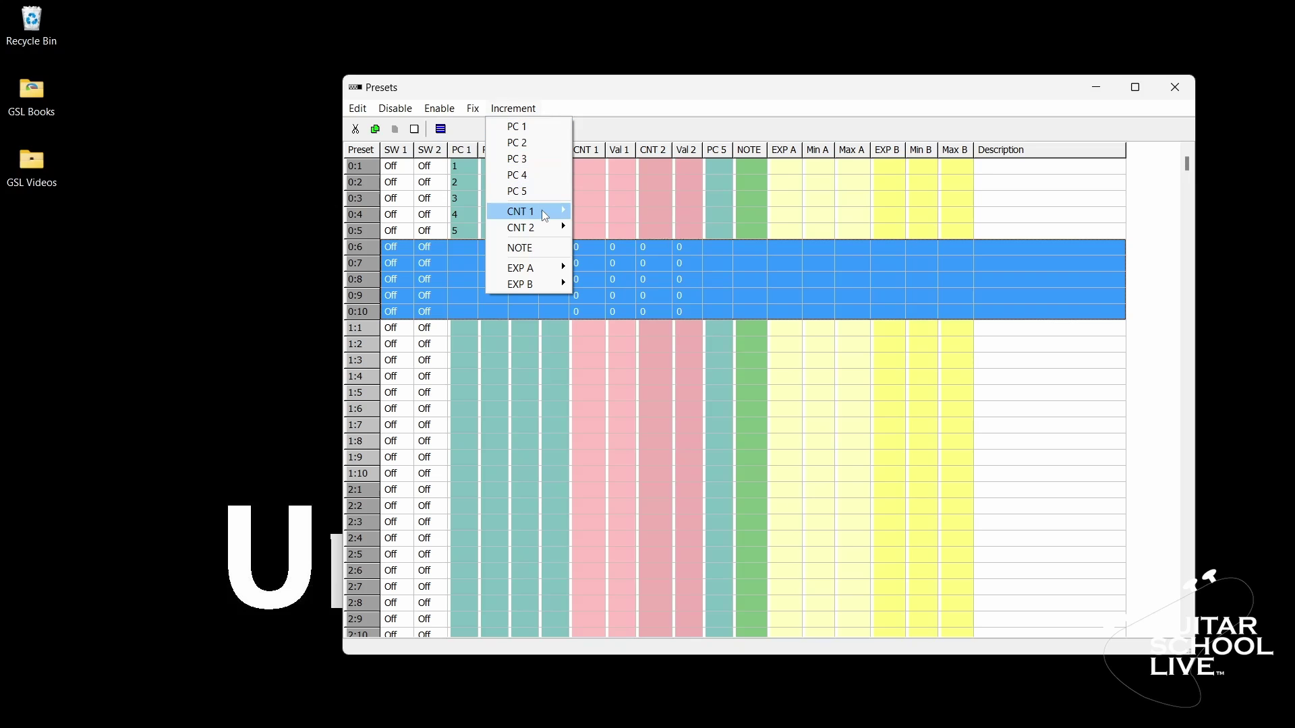
mouse_move(547, 212)
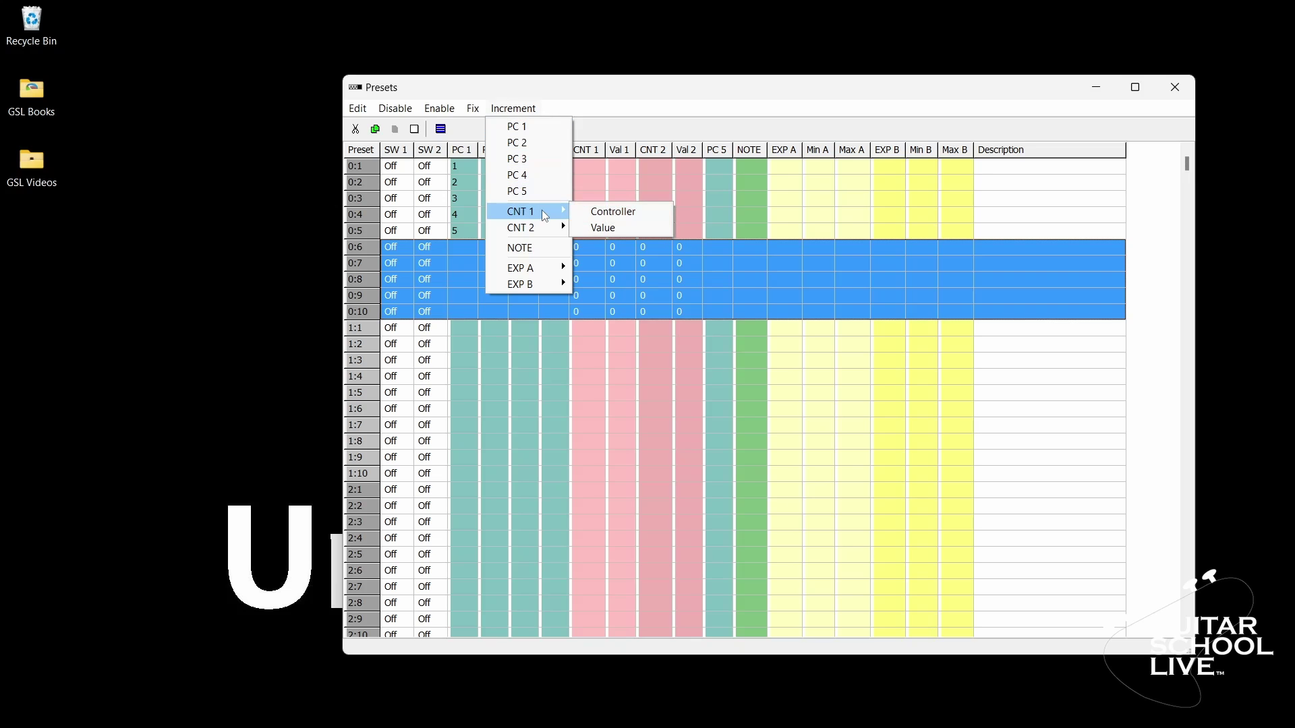
click(609, 214)
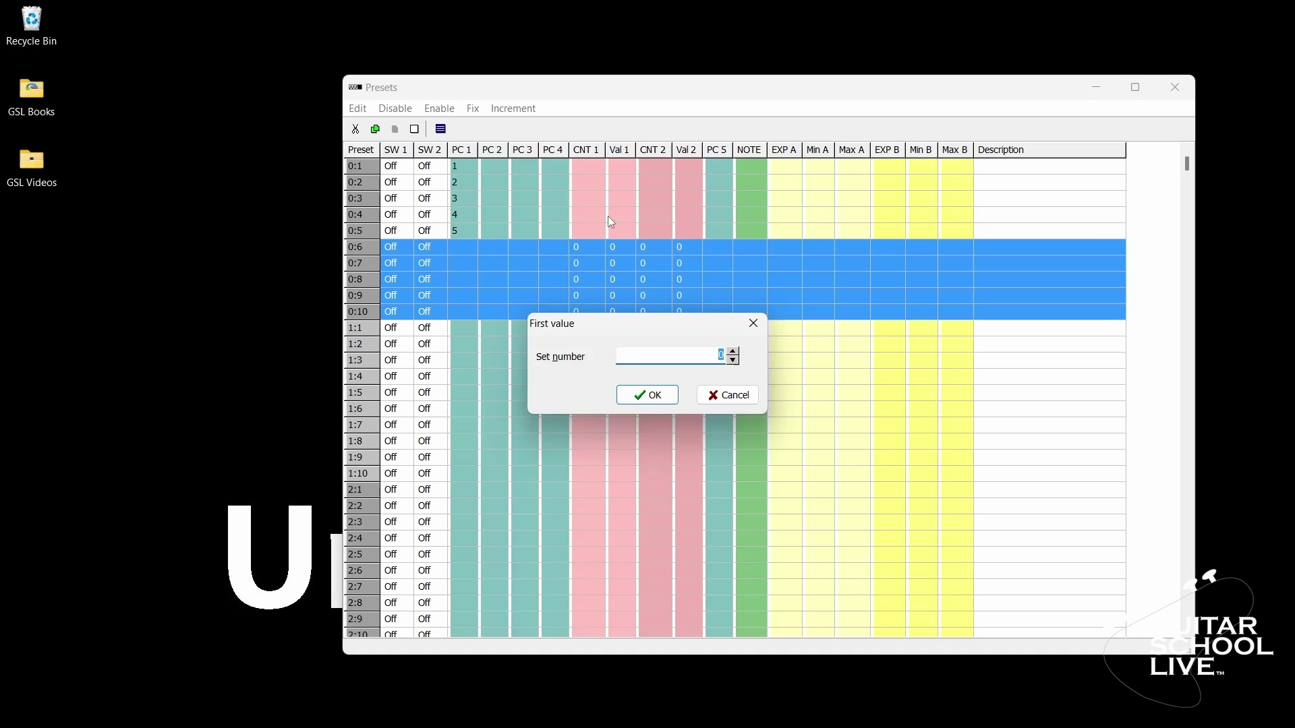
text(102)
click(652, 394)
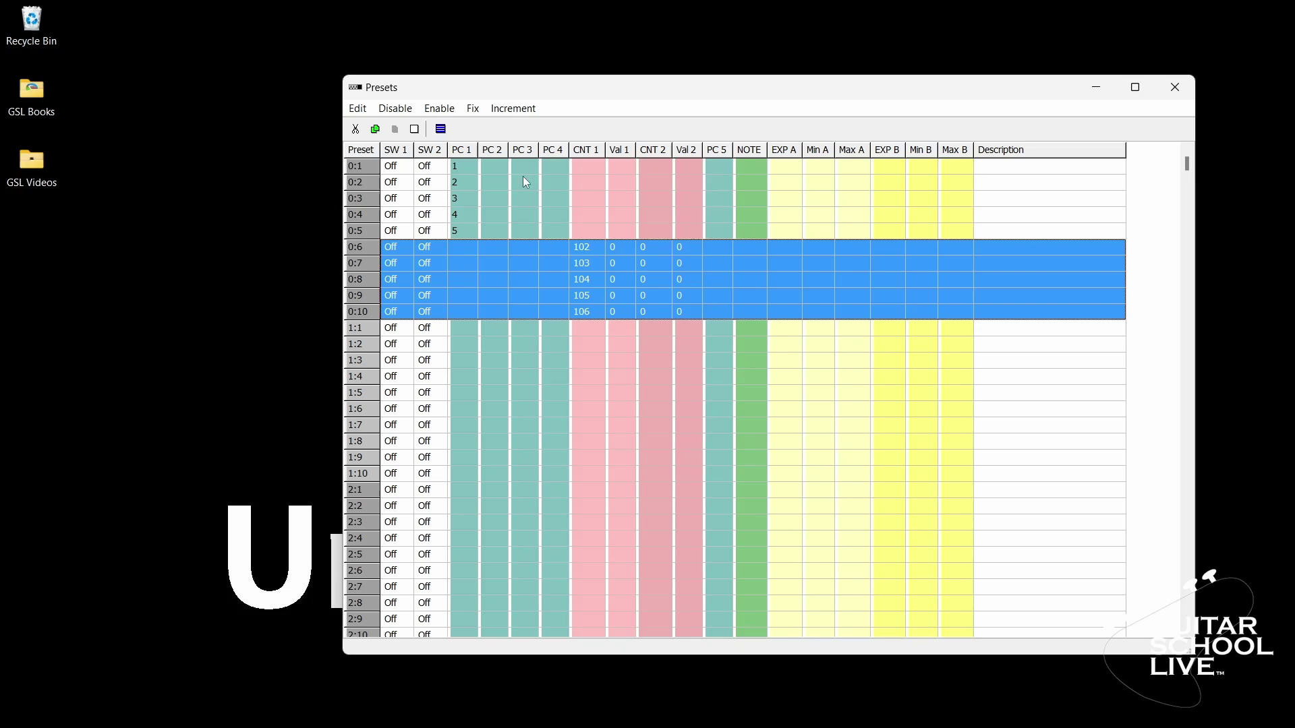
Number the CNT 2 controllers incrementally starting at 102.
click(505, 109)
mouse_move(539, 230)
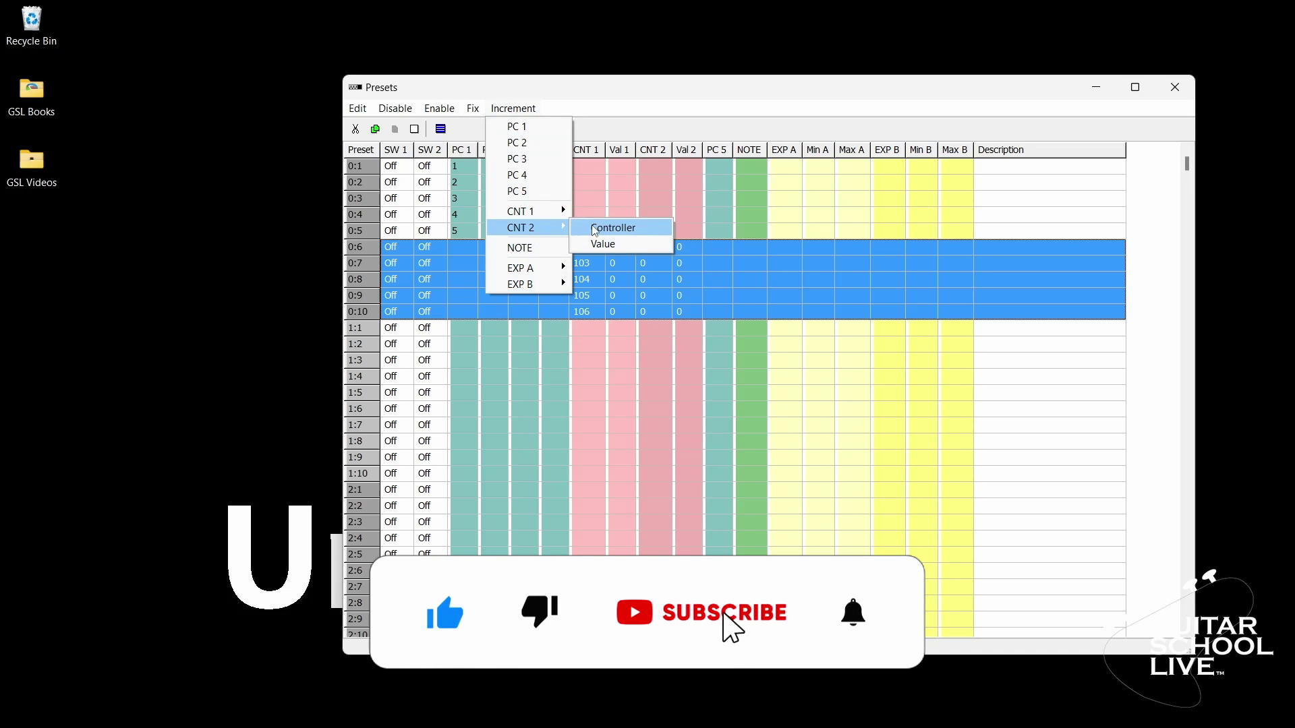
click(606, 228)
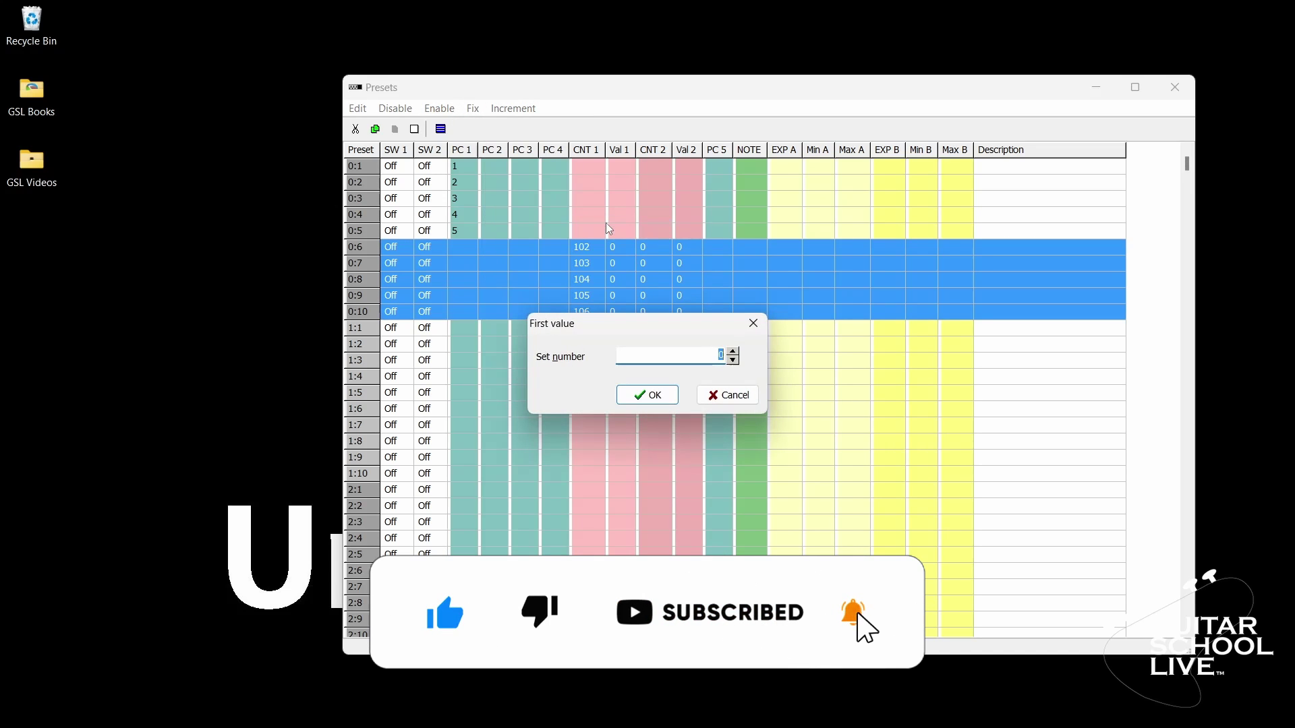
text(10)
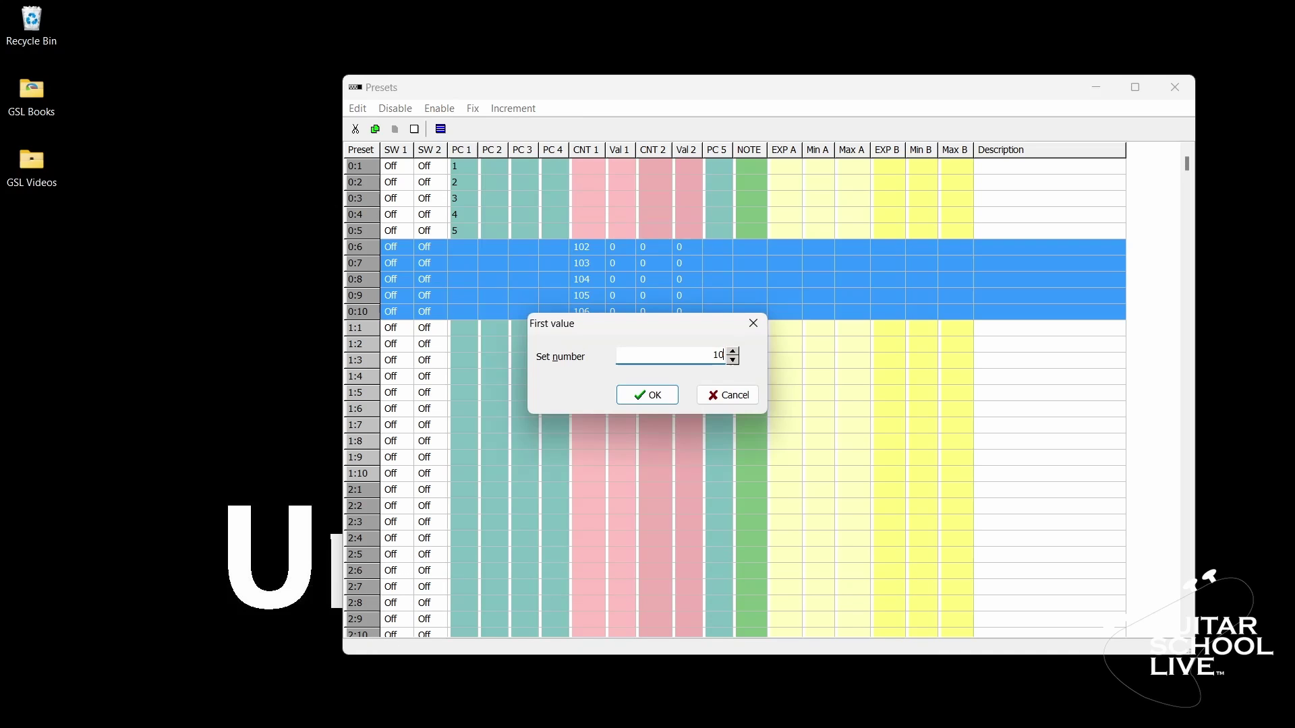
text(2)
click(642, 396)
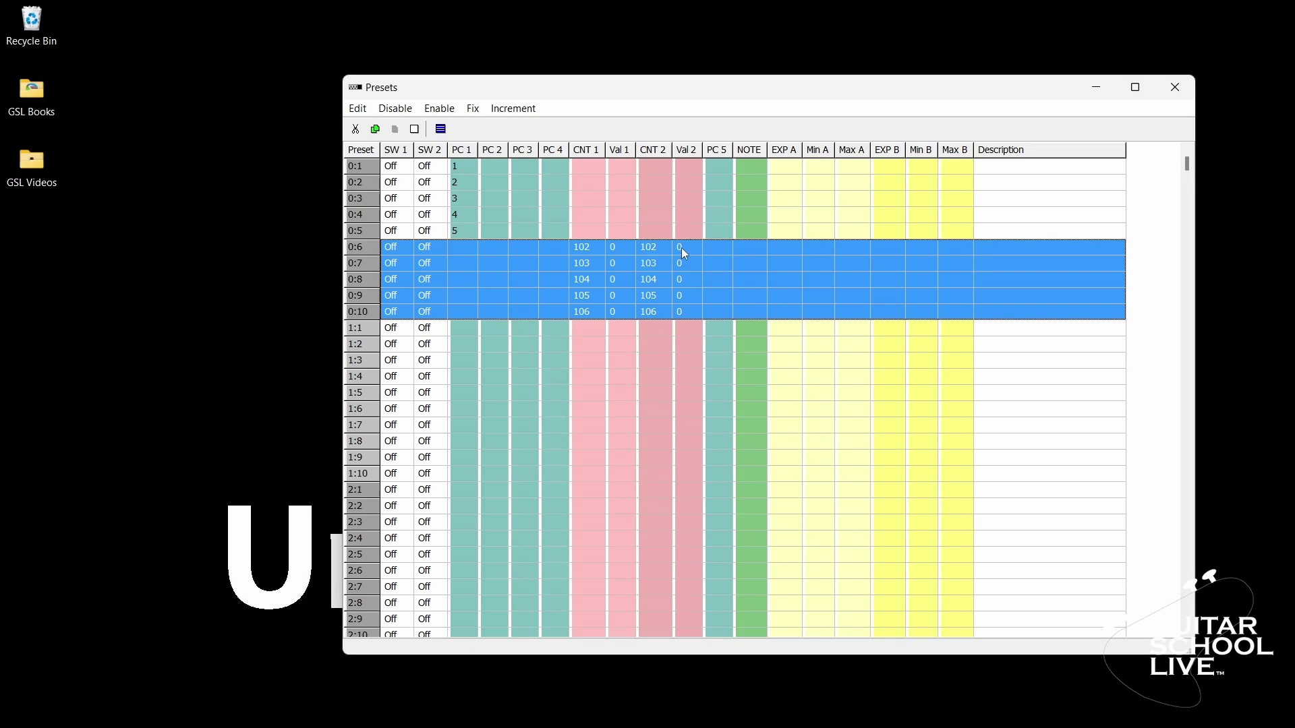
Fix the CNT 2 value at 127 for the selected presets.
click(472, 109)
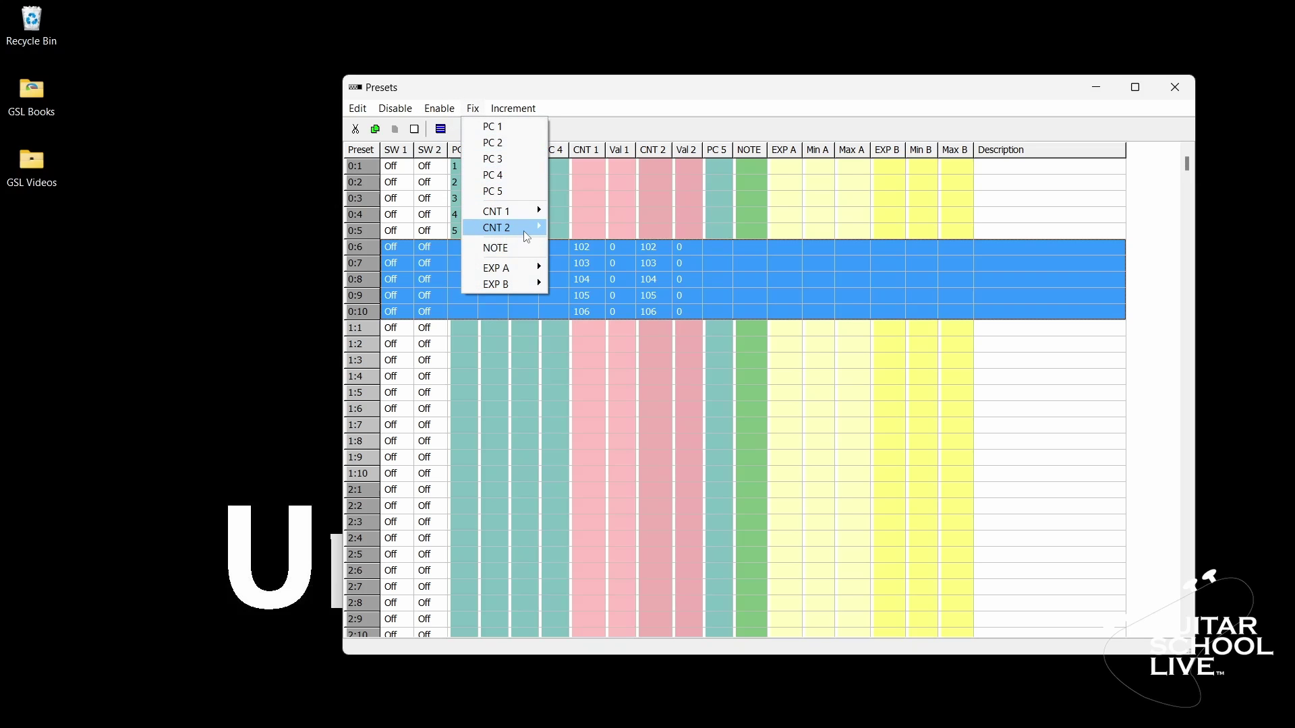
mouse_move(526, 235)
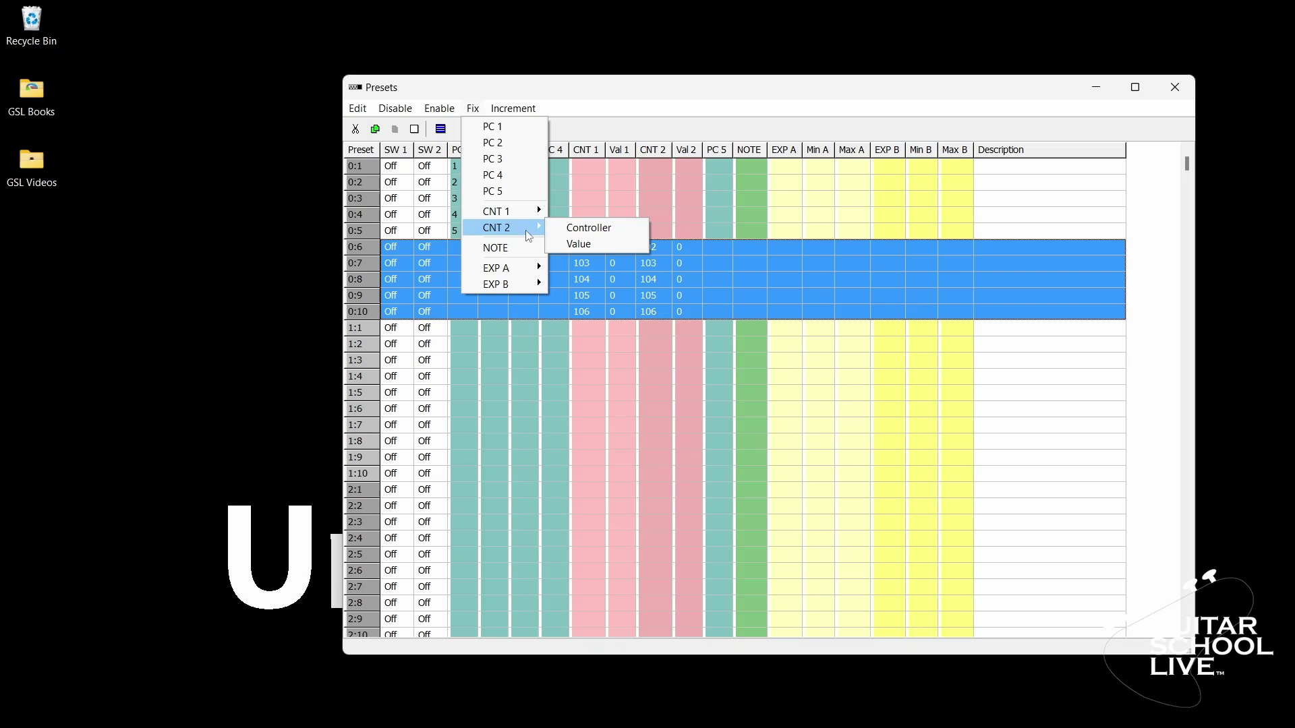
click(585, 248)
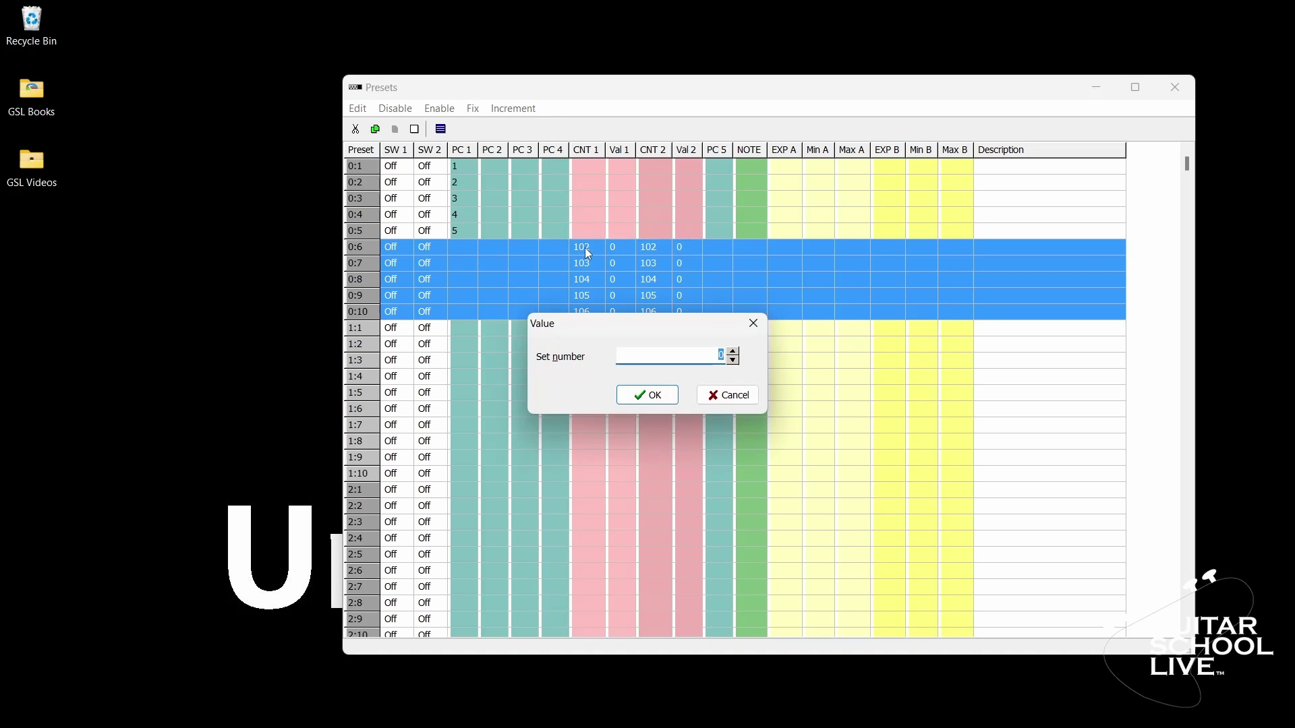
text(127)
click(657, 398)
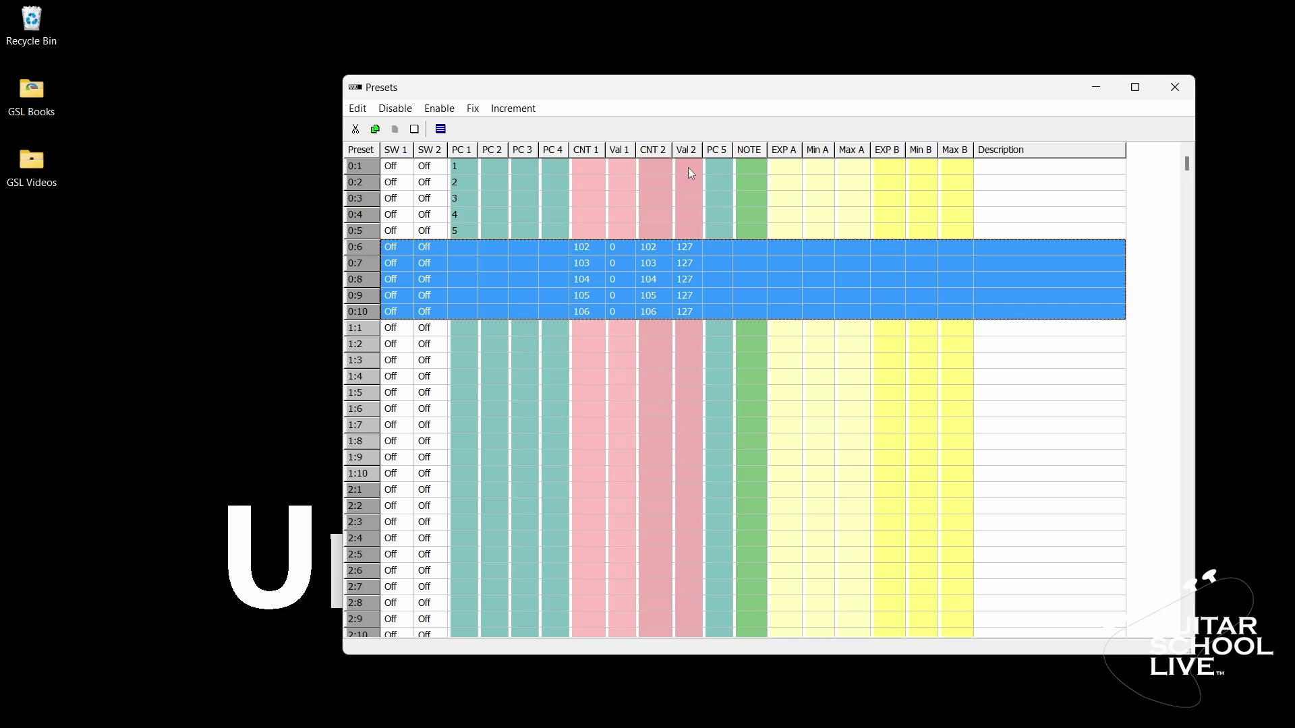
Select presets 0:1–0:10 and enable expression pedals EXP A and EXP B.
drag(688, 167, 693, 310)
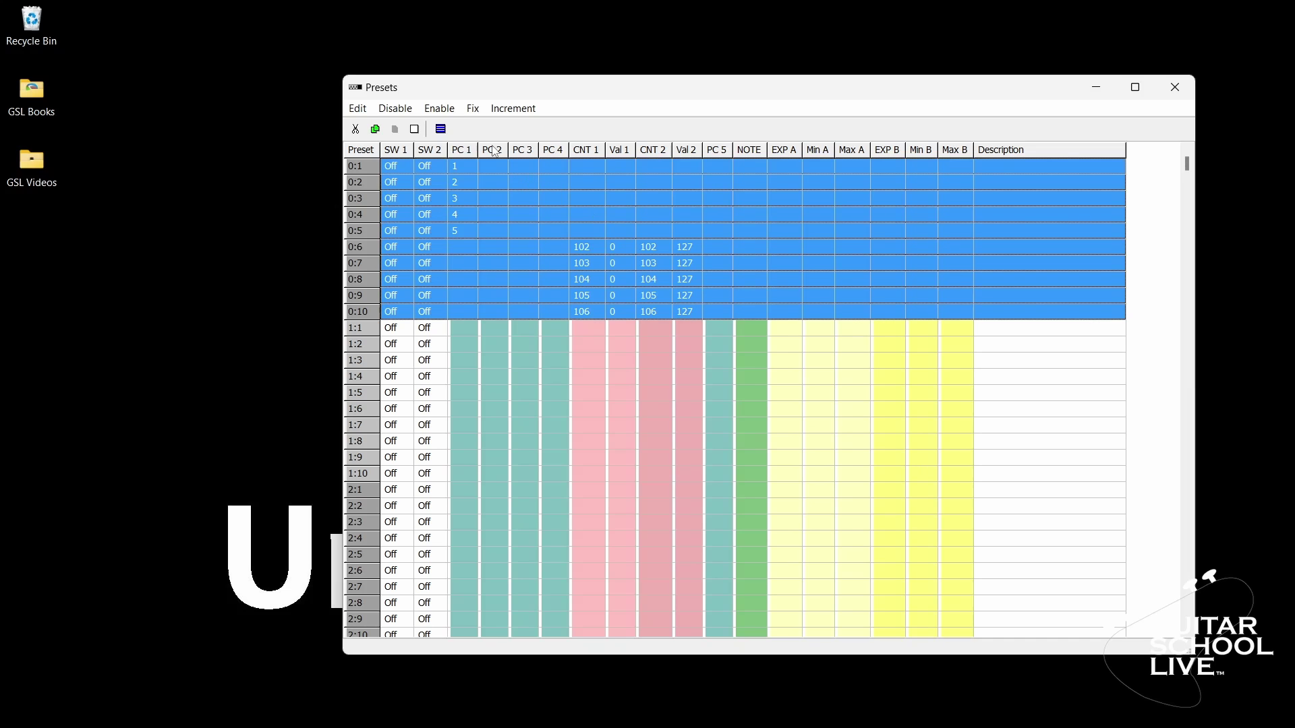
click(439, 109)
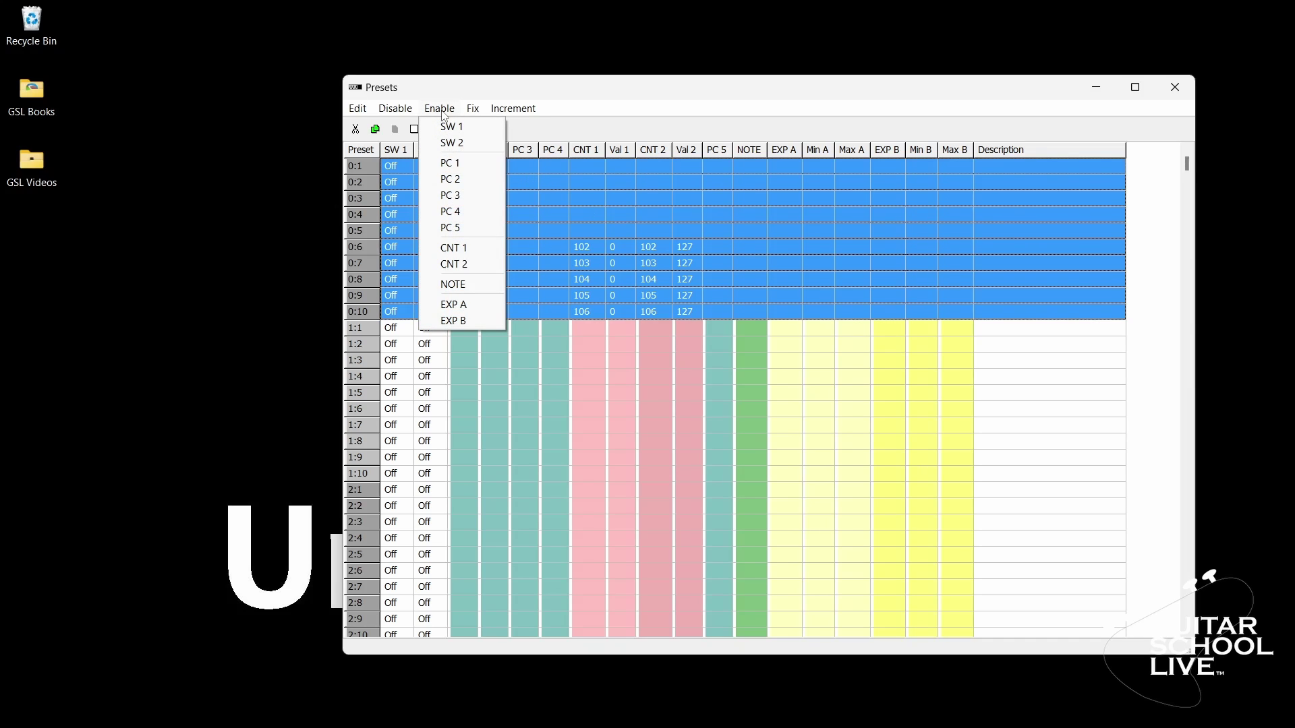
click(476, 302)
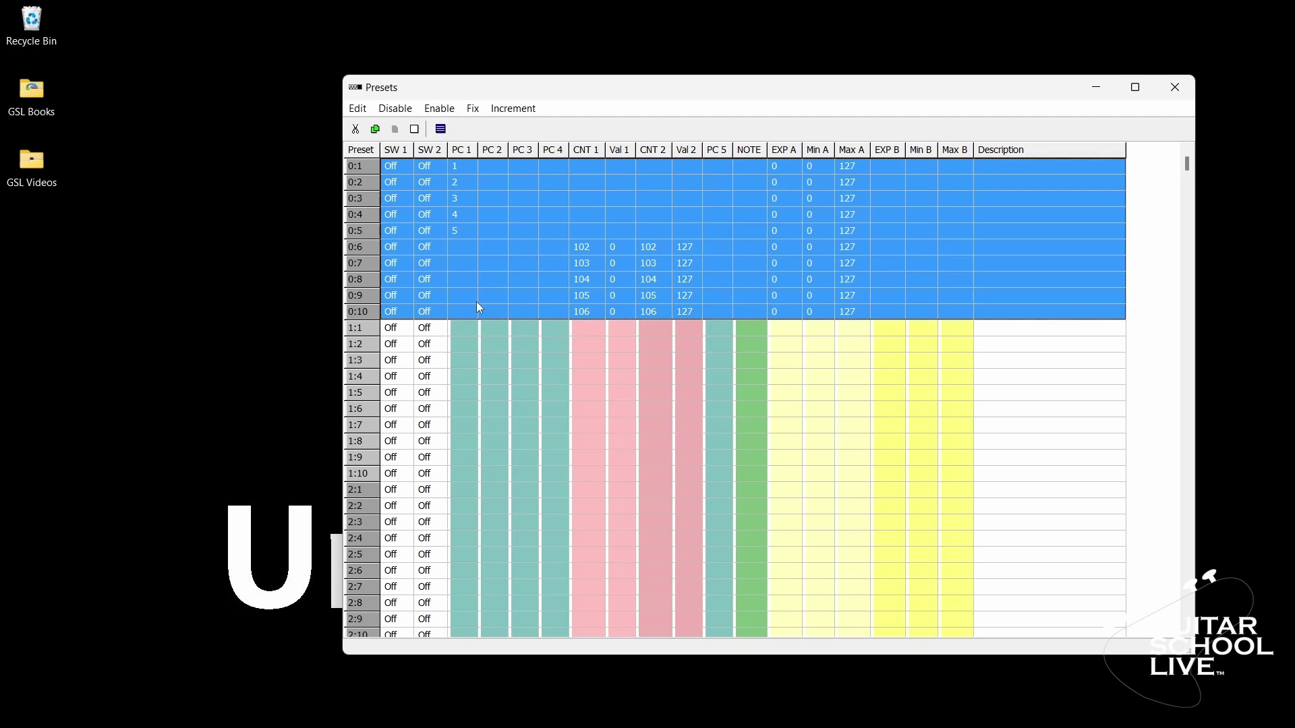
click(448, 110)
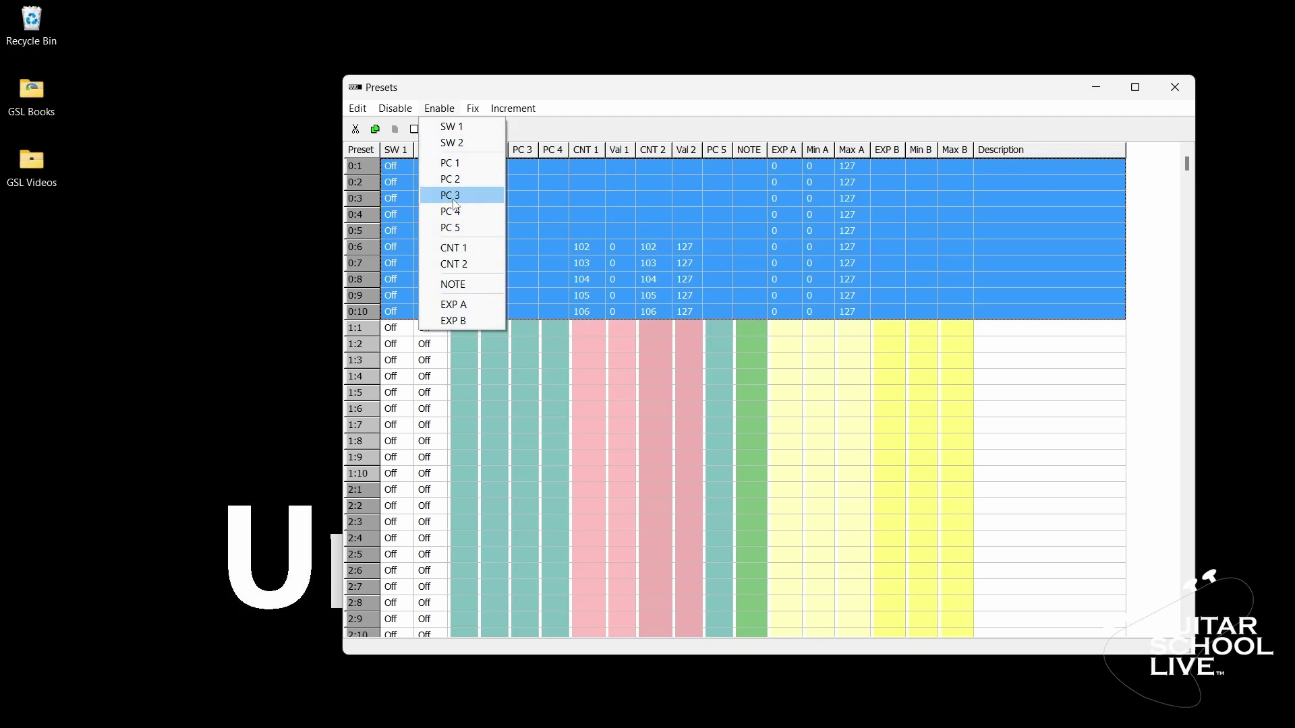
click(475, 320)
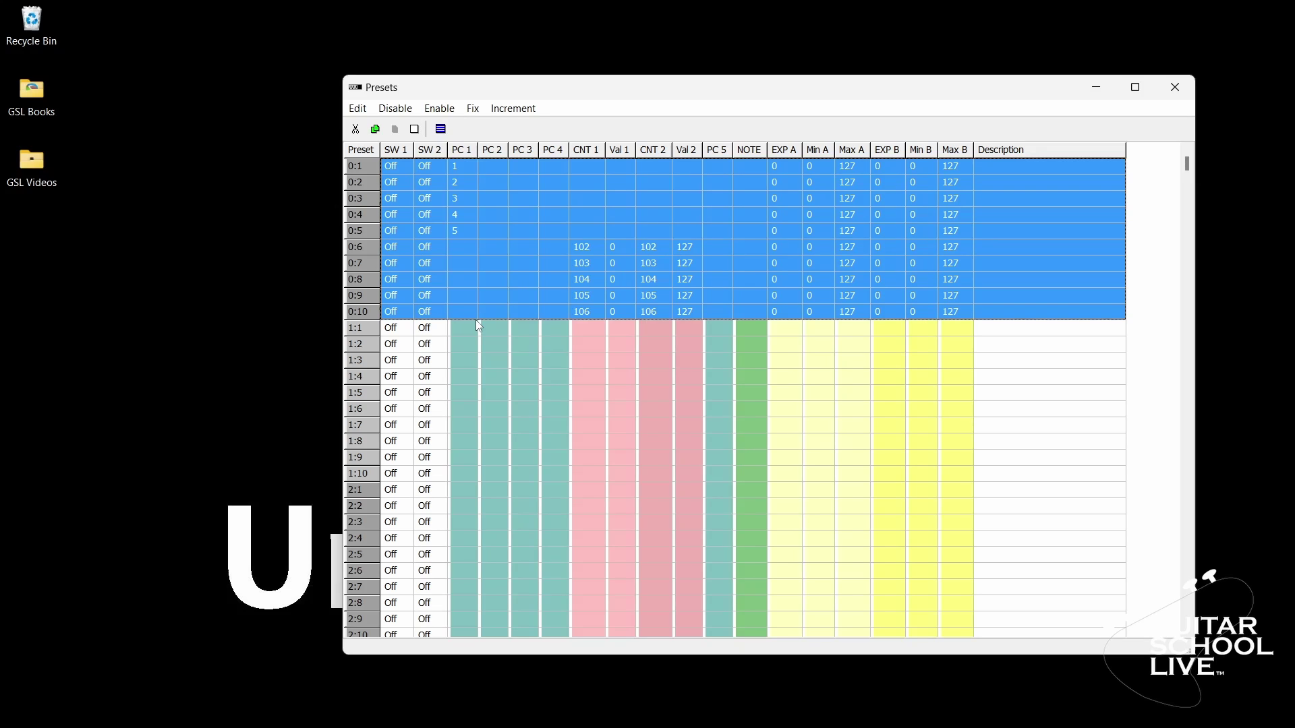
Fix the EXP A controller at 7 and the EXP B controller at 11.
click(471, 110)
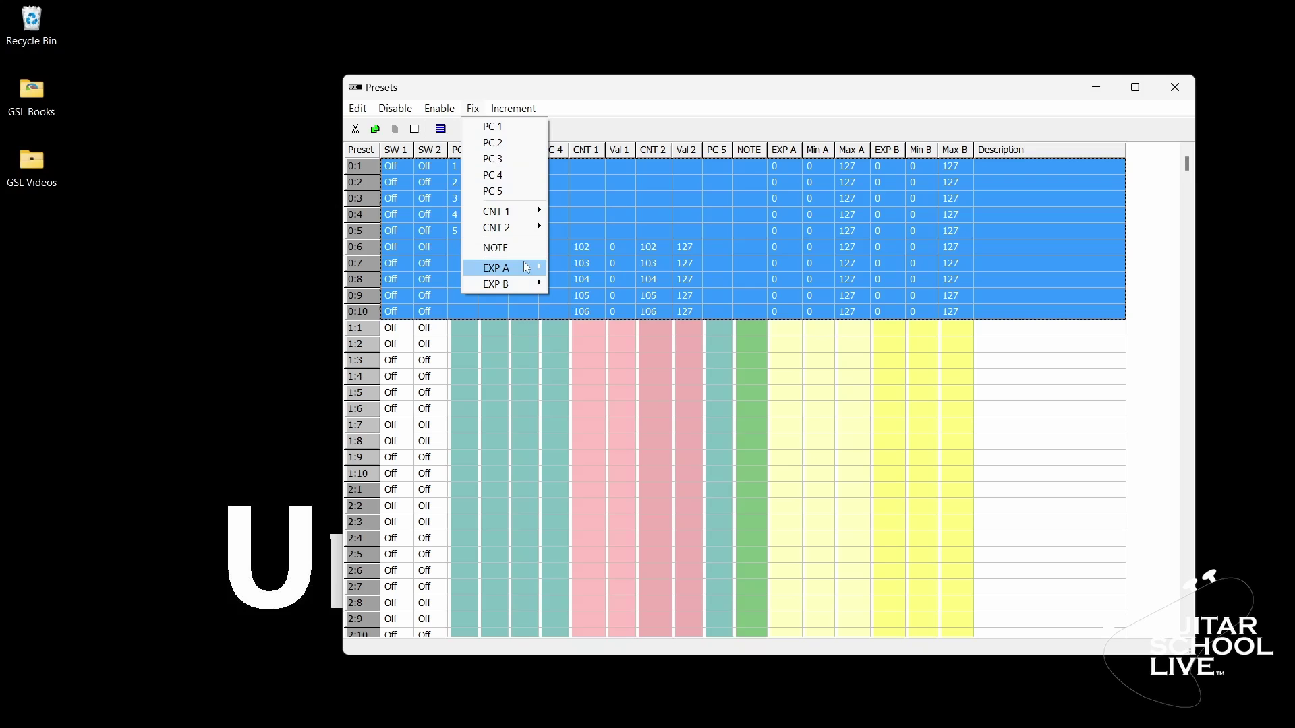
mouse_move(529, 271)
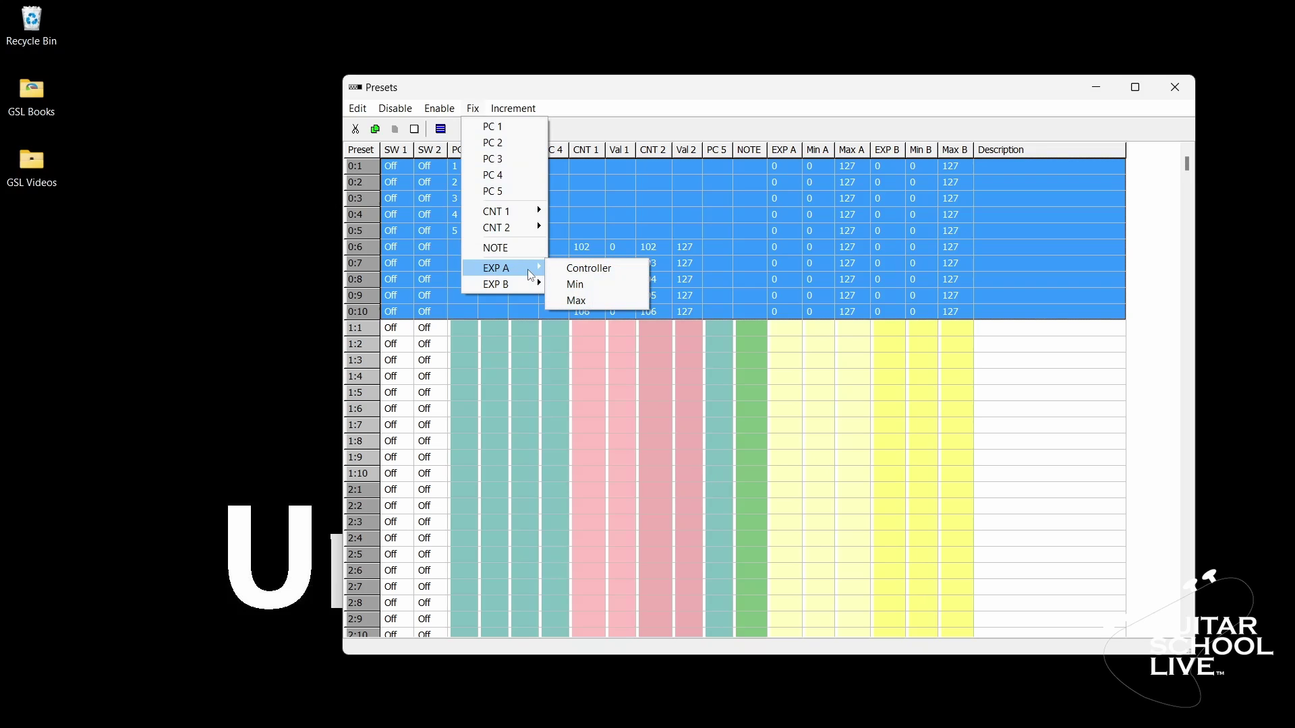
click(585, 268)
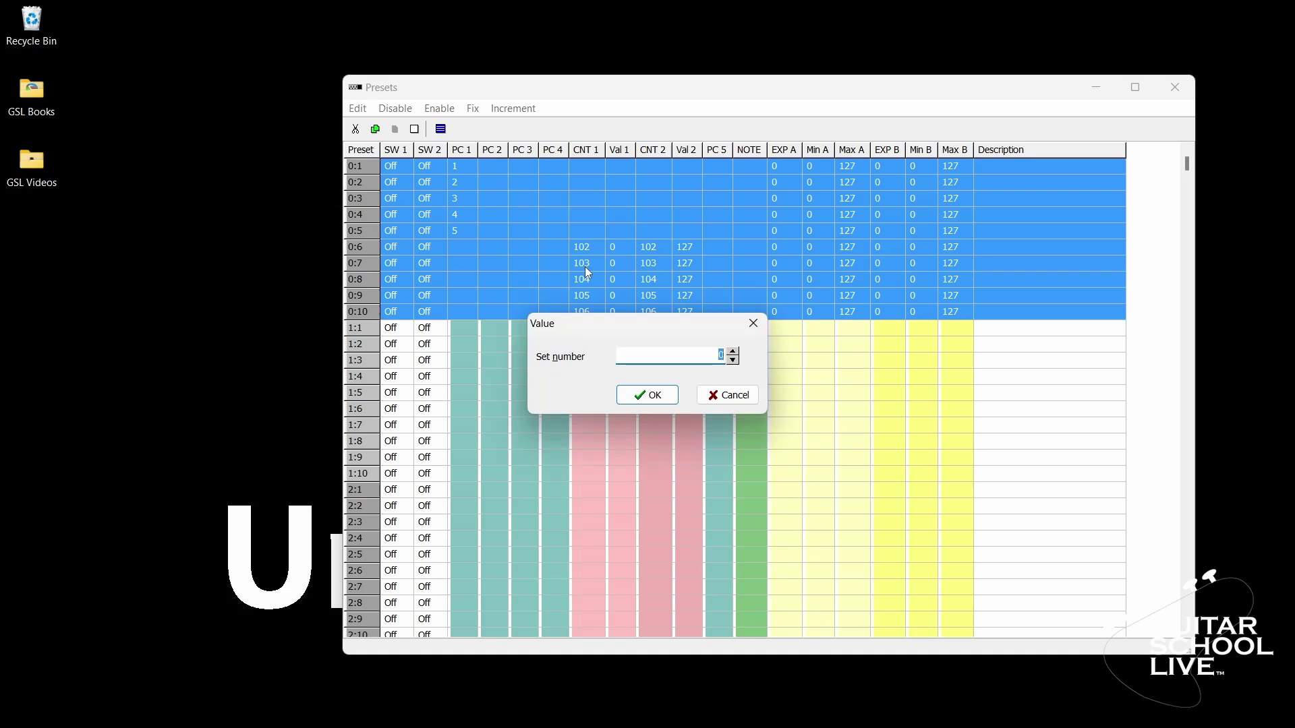
text(7)
click(648, 395)
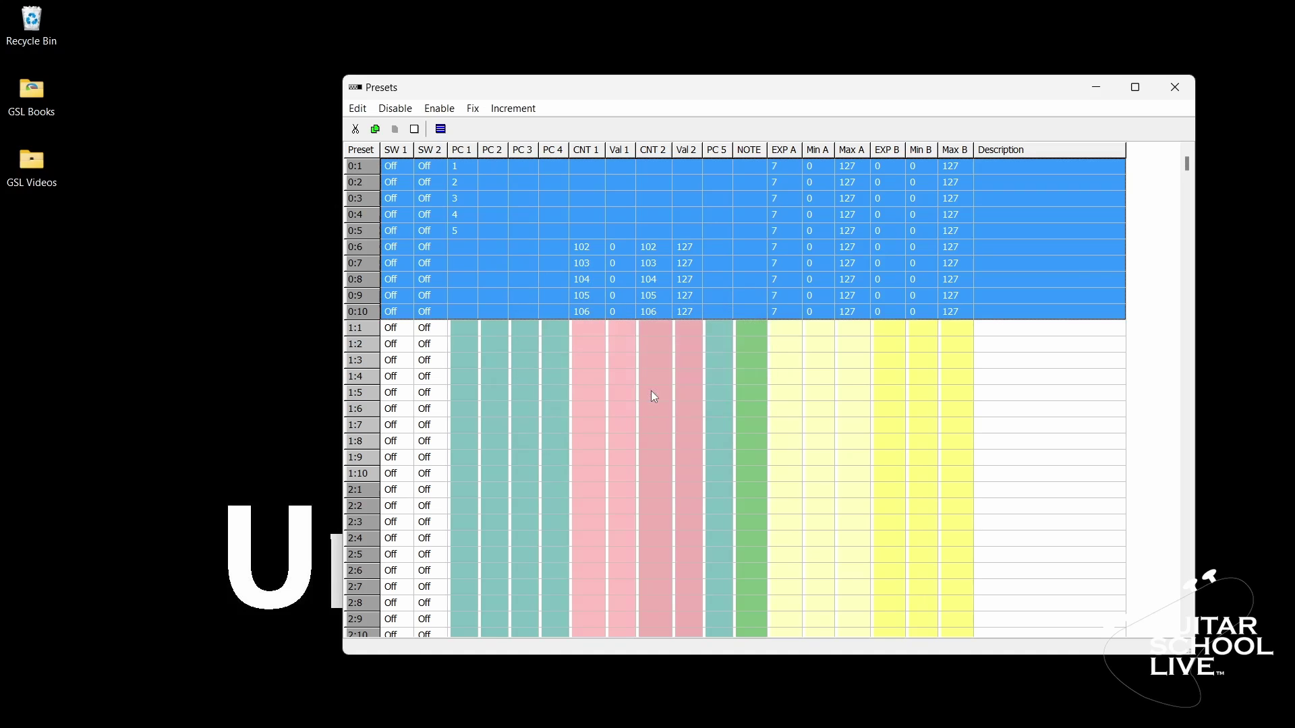
click(473, 110)
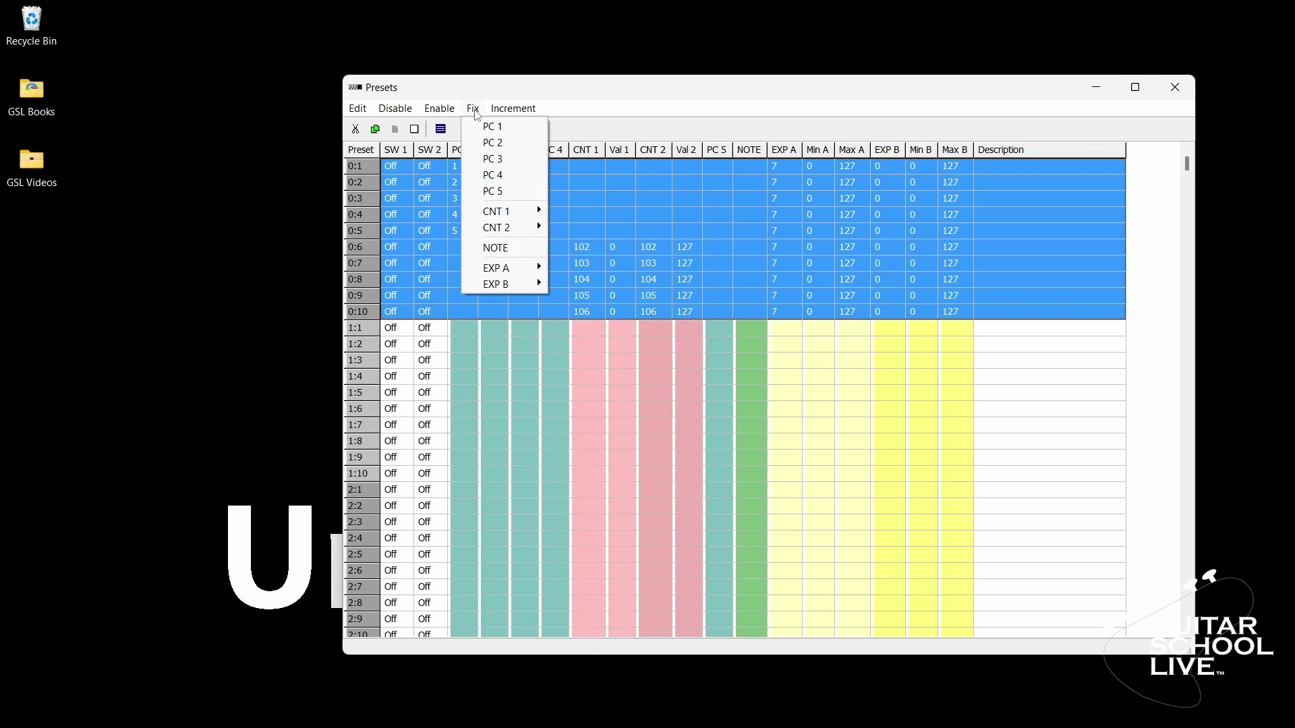
mouse_move(529, 286)
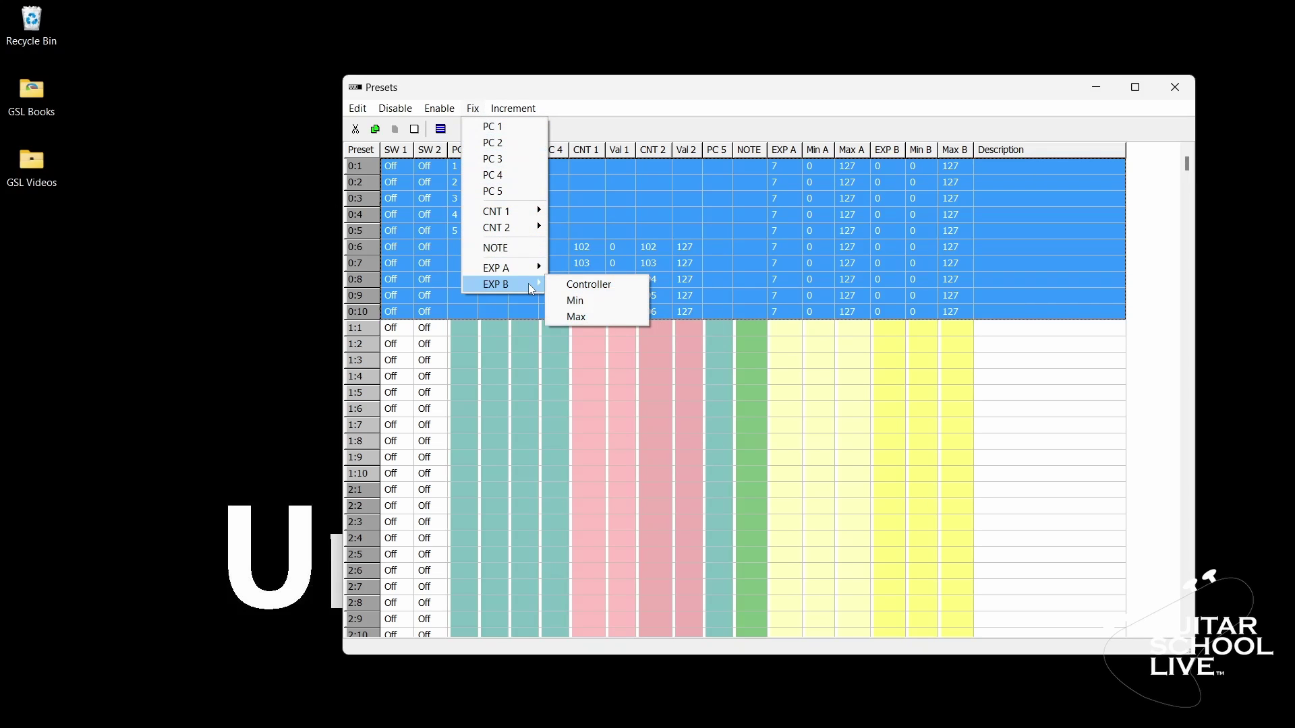
click(583, 284)
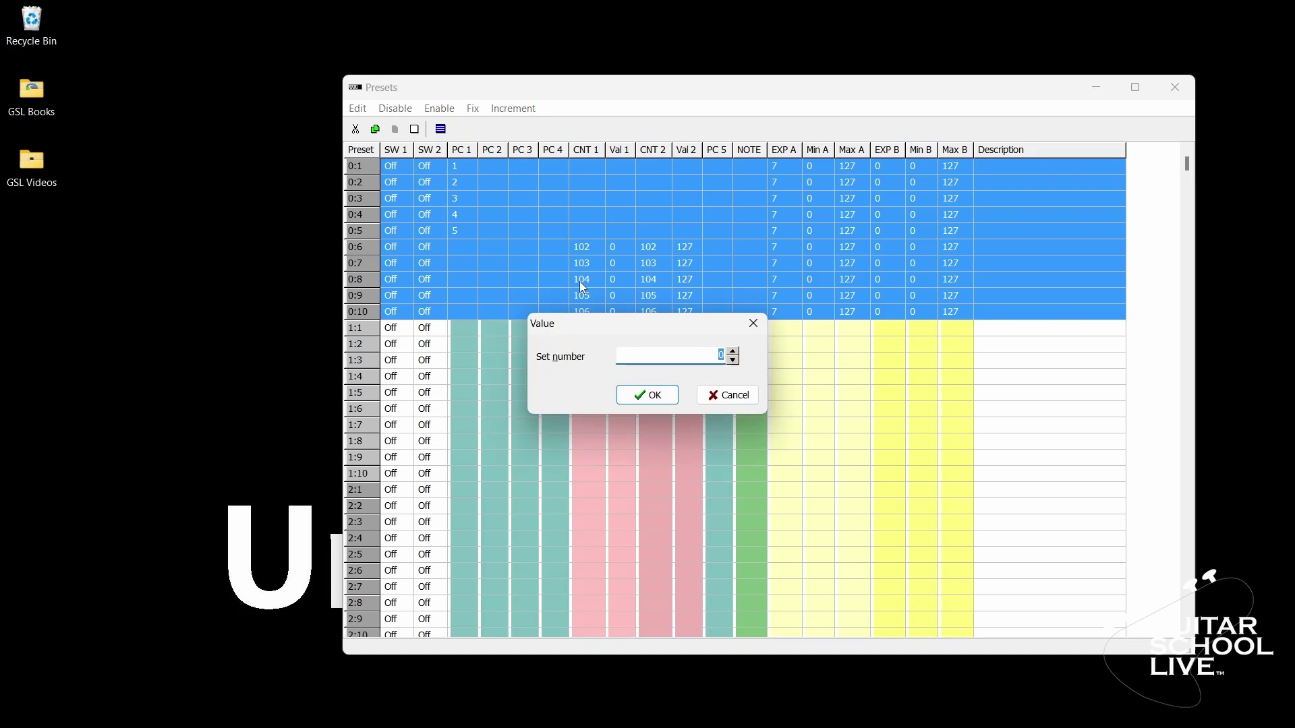
text(11)
click(661, 395)
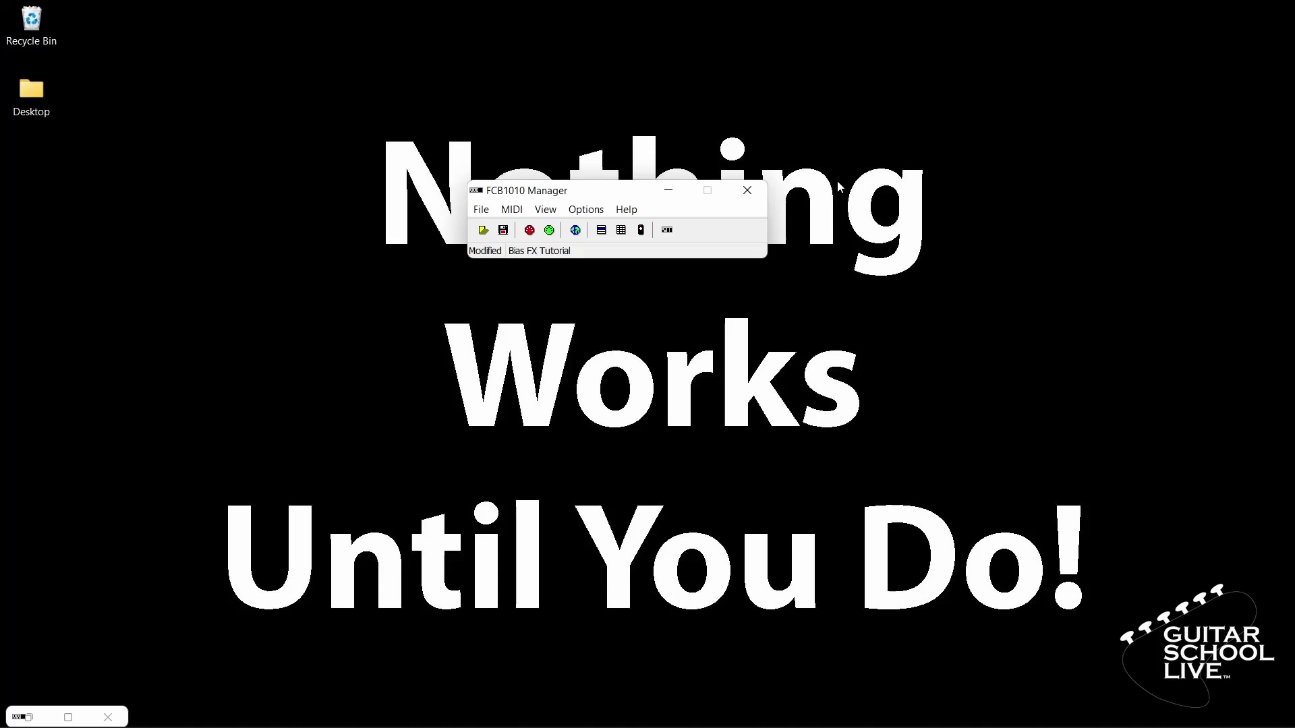
Open the Send data to the FCB1010 dialog with its SYSEX receive instructions.
click(550, 231)
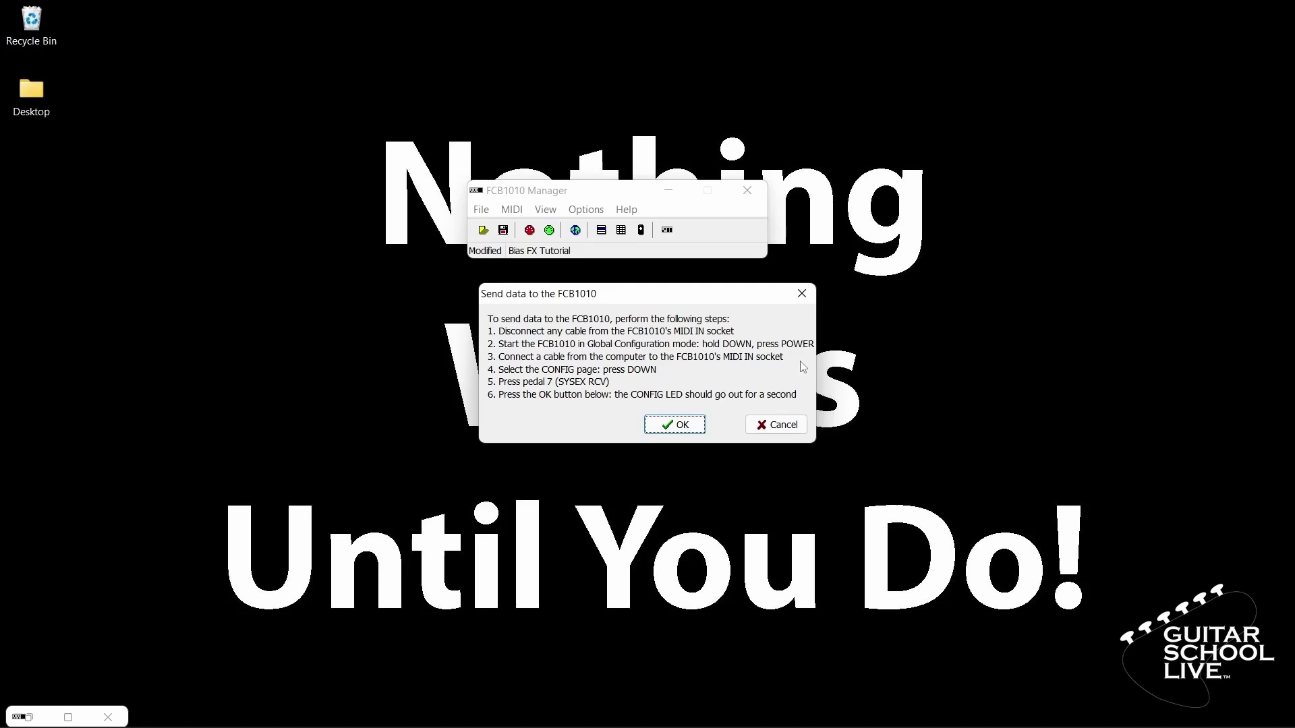
Confirm sending the preset data to the FCB1010 pedalboard.
click(680, 426)
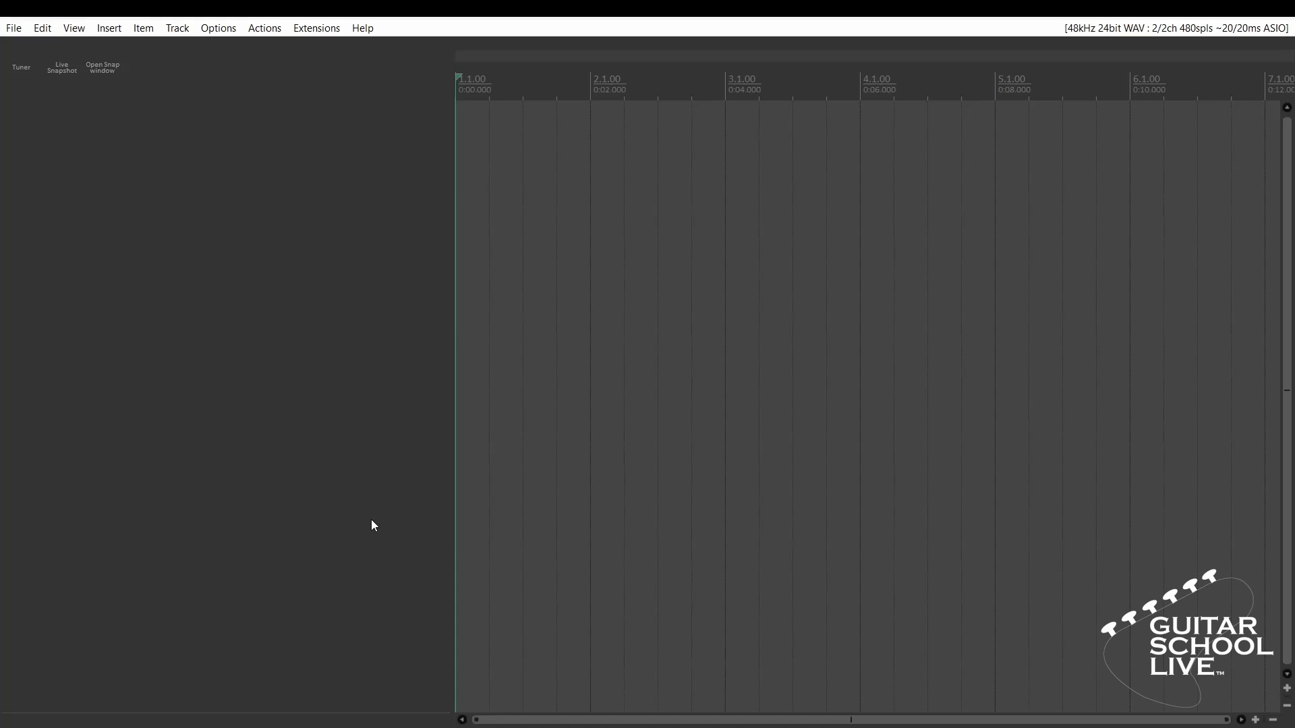
In MIDI Devices preferences, enable the Focusrite USB MIDI input with control messages.
click(219, 28)
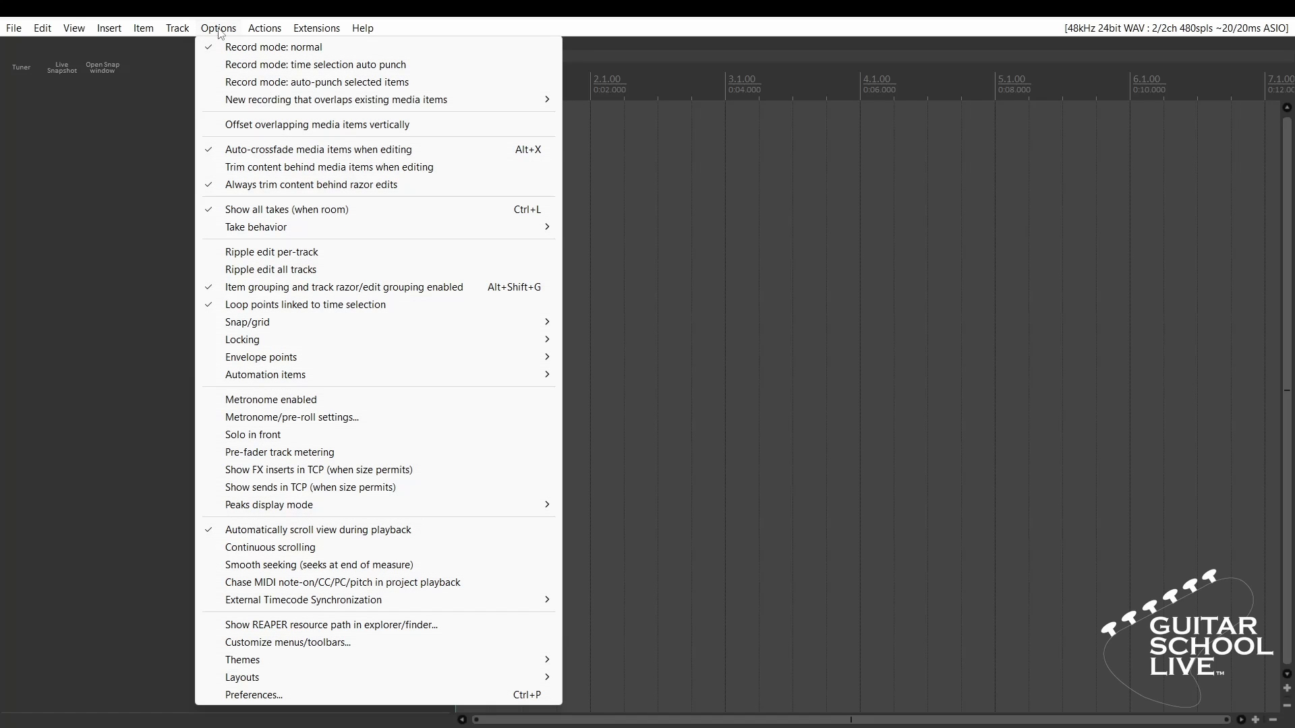
click(257, 695)
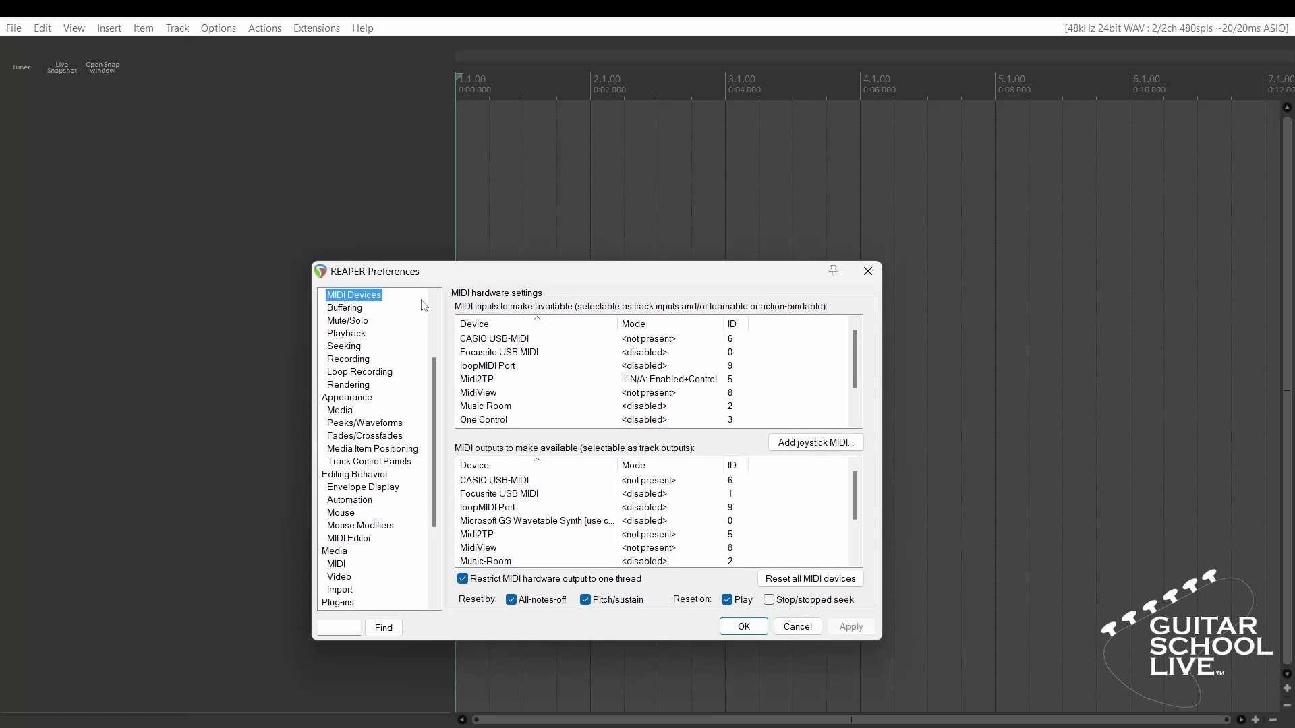
double_click(496, 352)
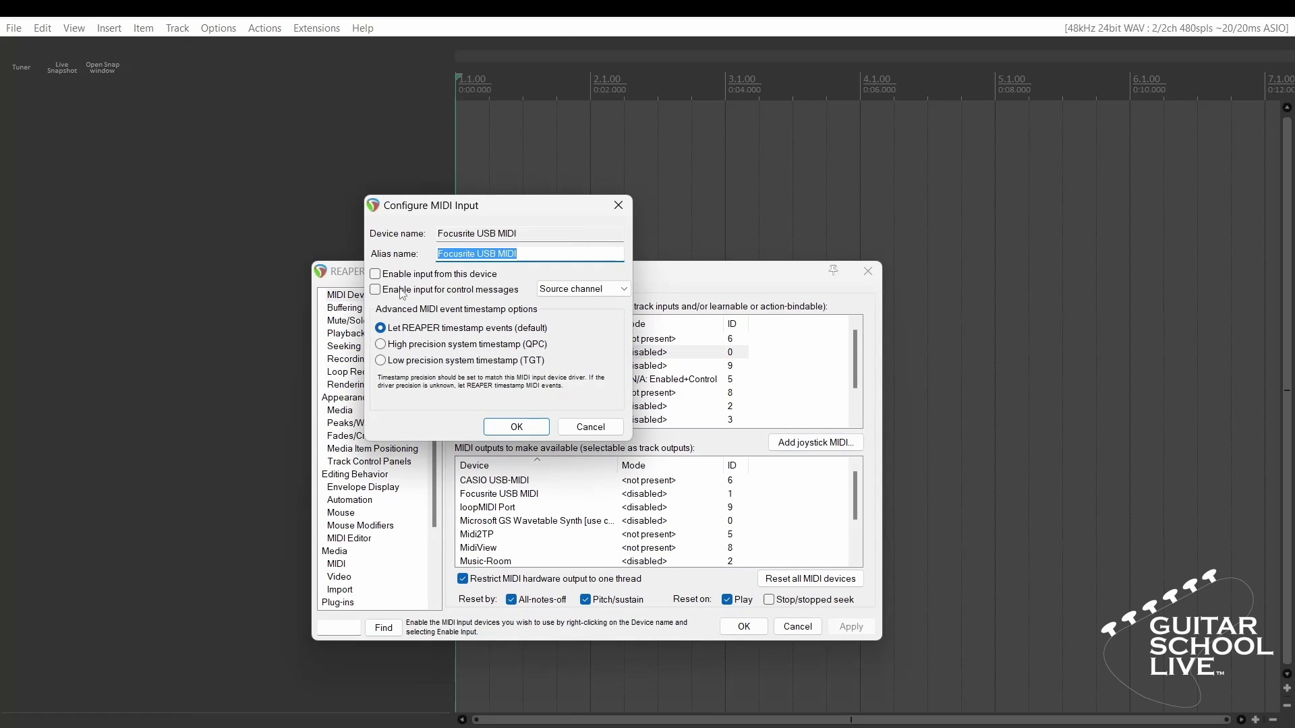
click(376, 275)
click(375, 290)
click(514, 428)
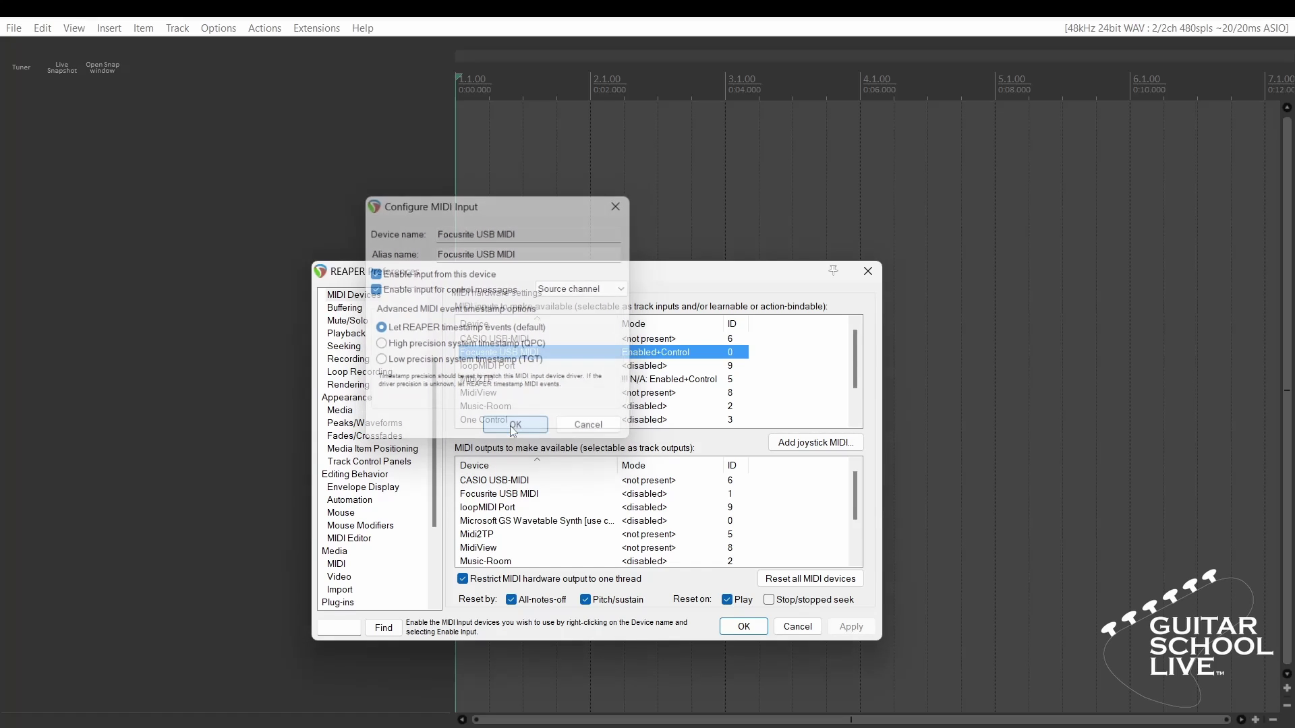
Enable the Focusrite USB MIDI output, then apply and accept the preferences.
double_click(516, 493)
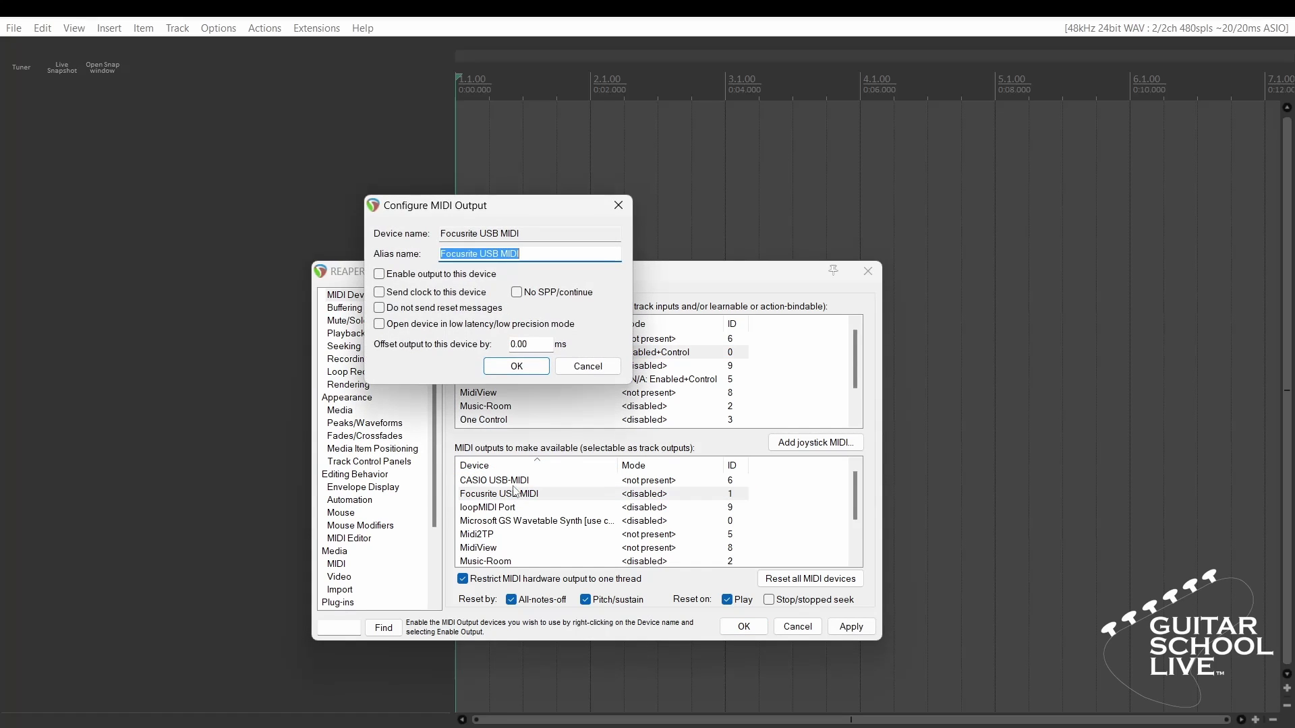
click(379, 274)
click(516, 366)
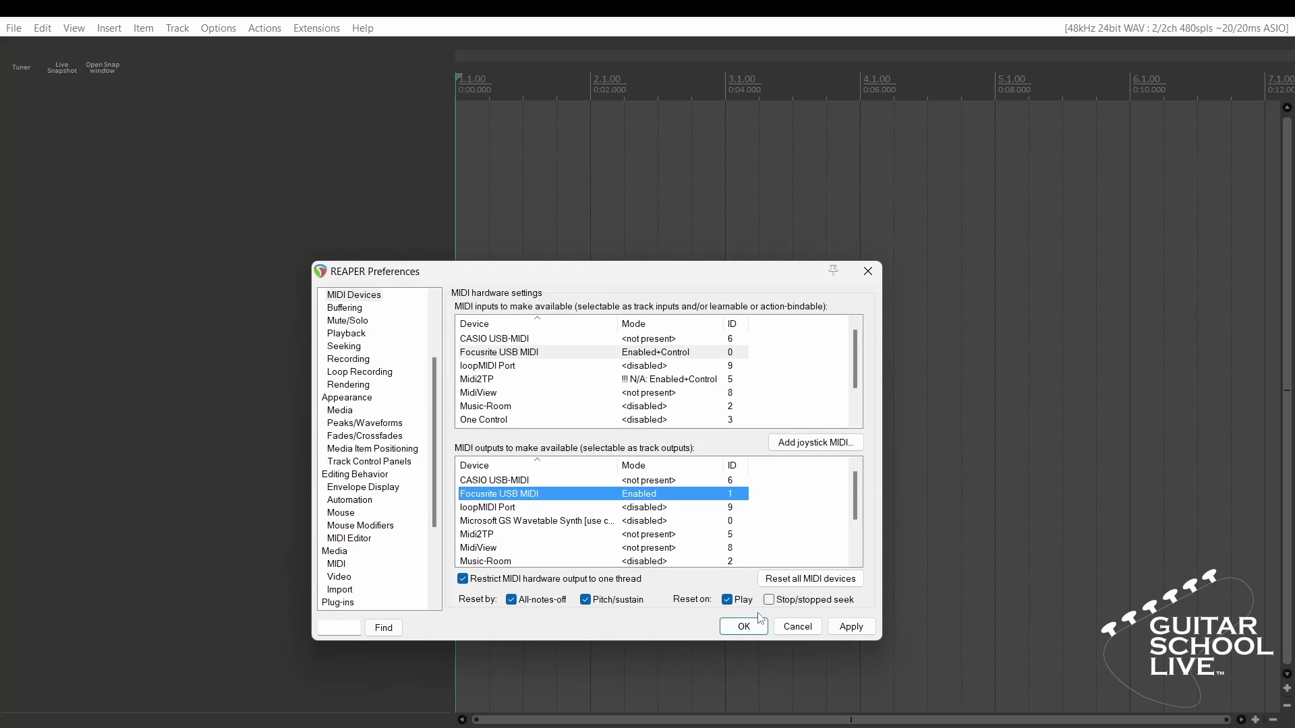
click(836, 626)
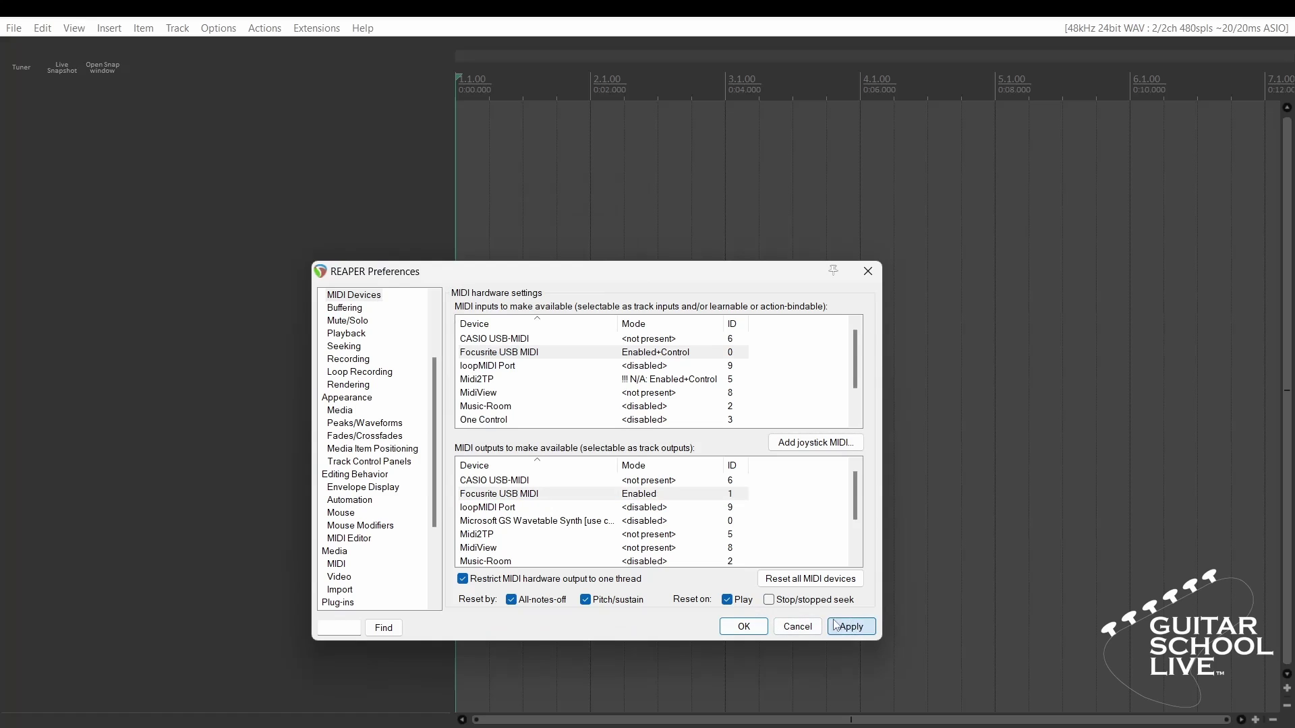
click(745, 624)
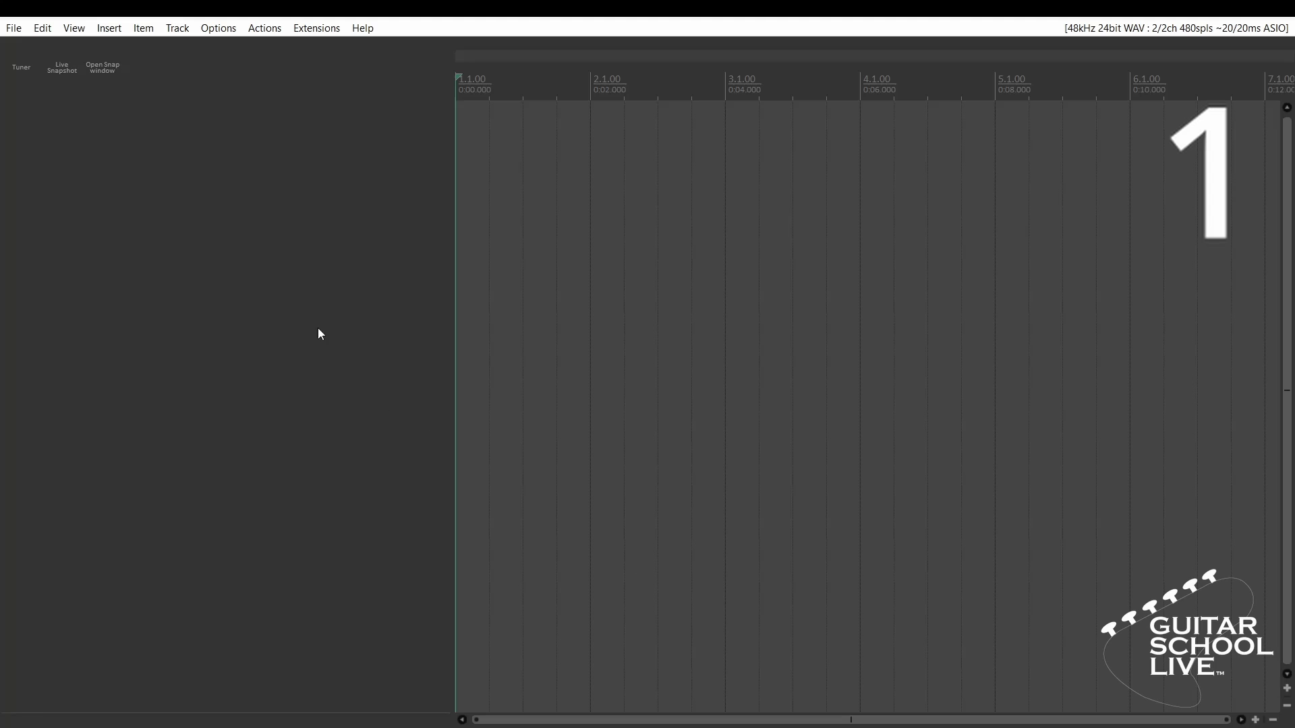
Create two tracks, enlarge Track 1, and load AmpliTube 5 on it.
double_click(249, 241)
double_click(248, 241)
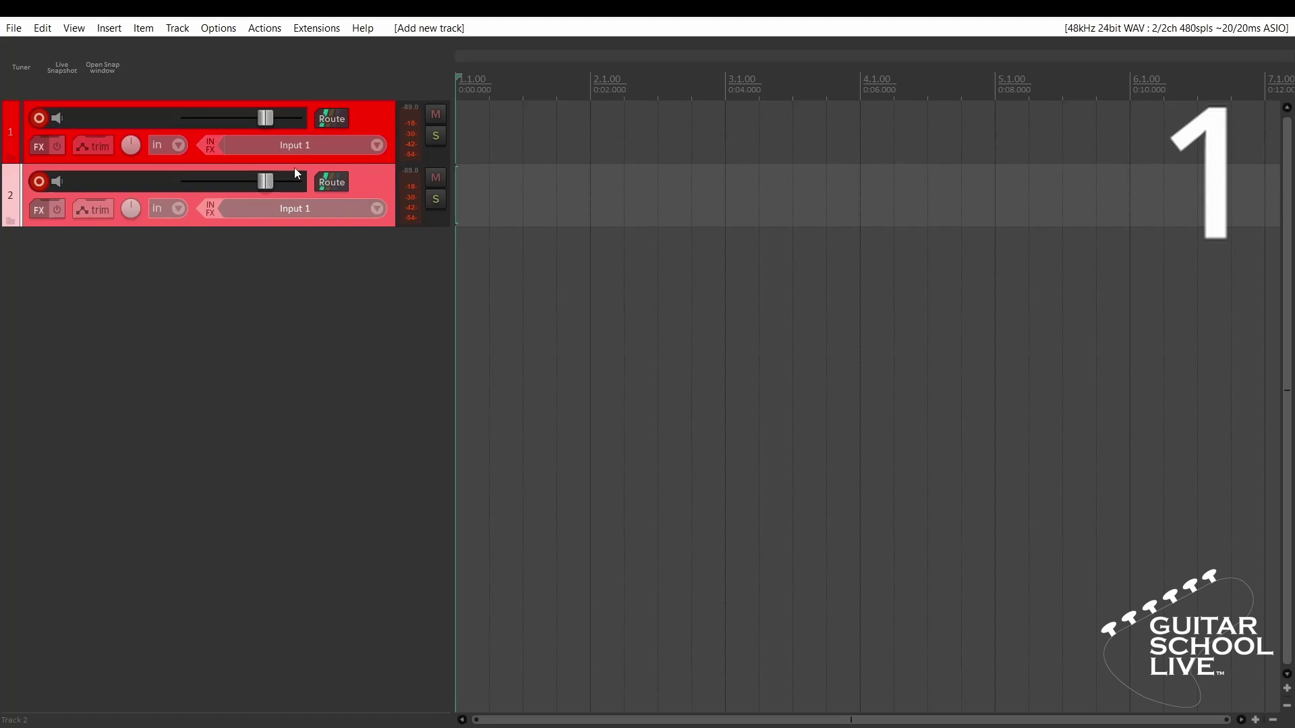
drag(300, 162, 299, 266)
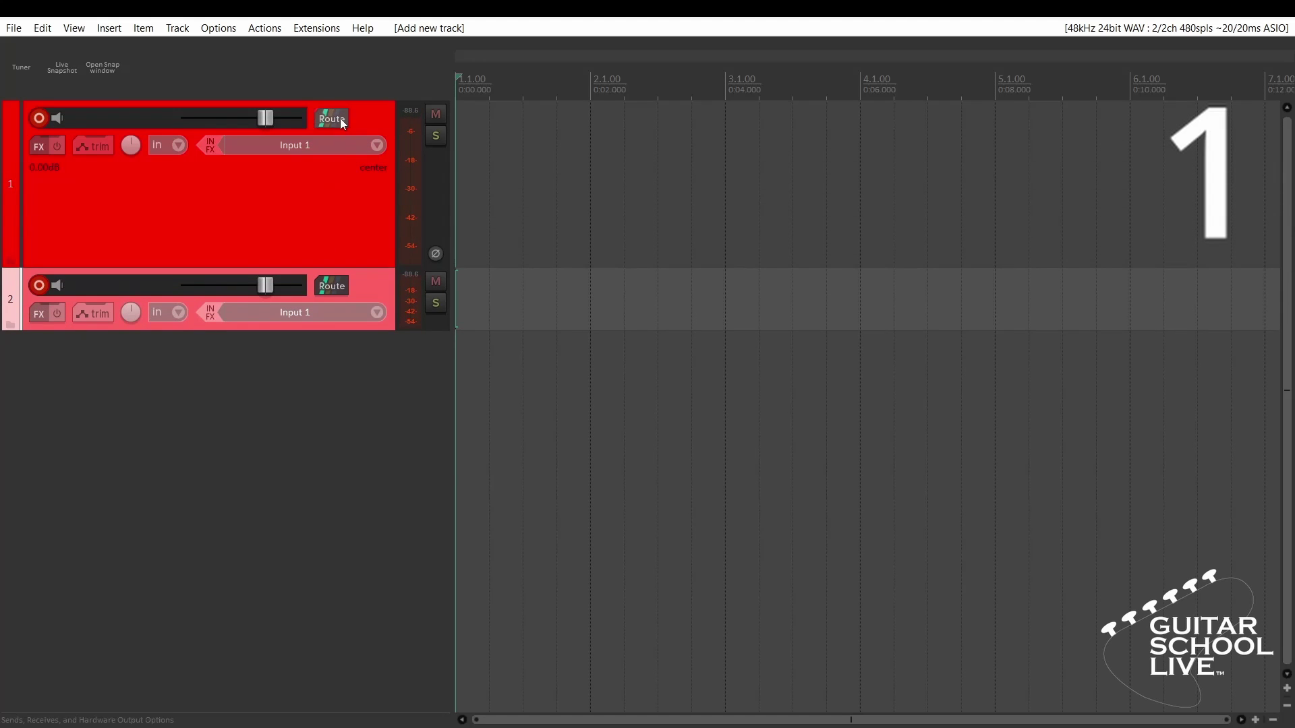
click(42, 144)
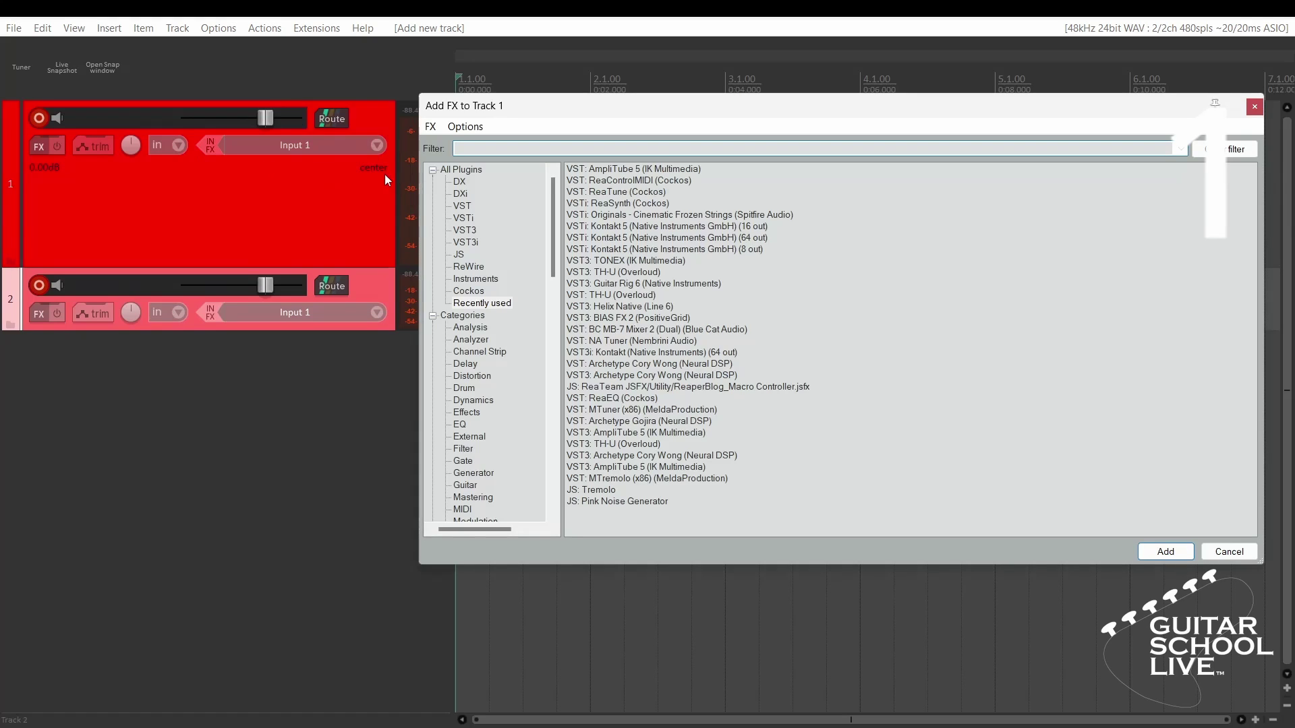
click(621, 169)
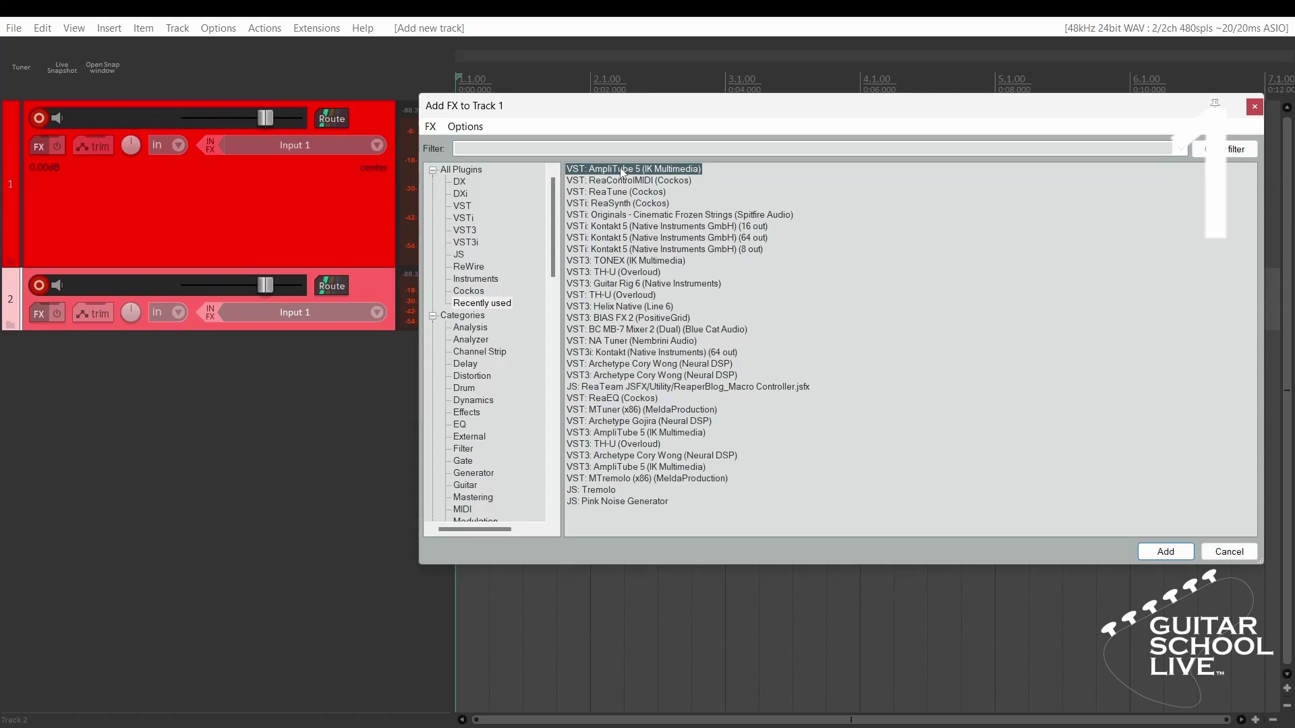
double_click(621, 169)
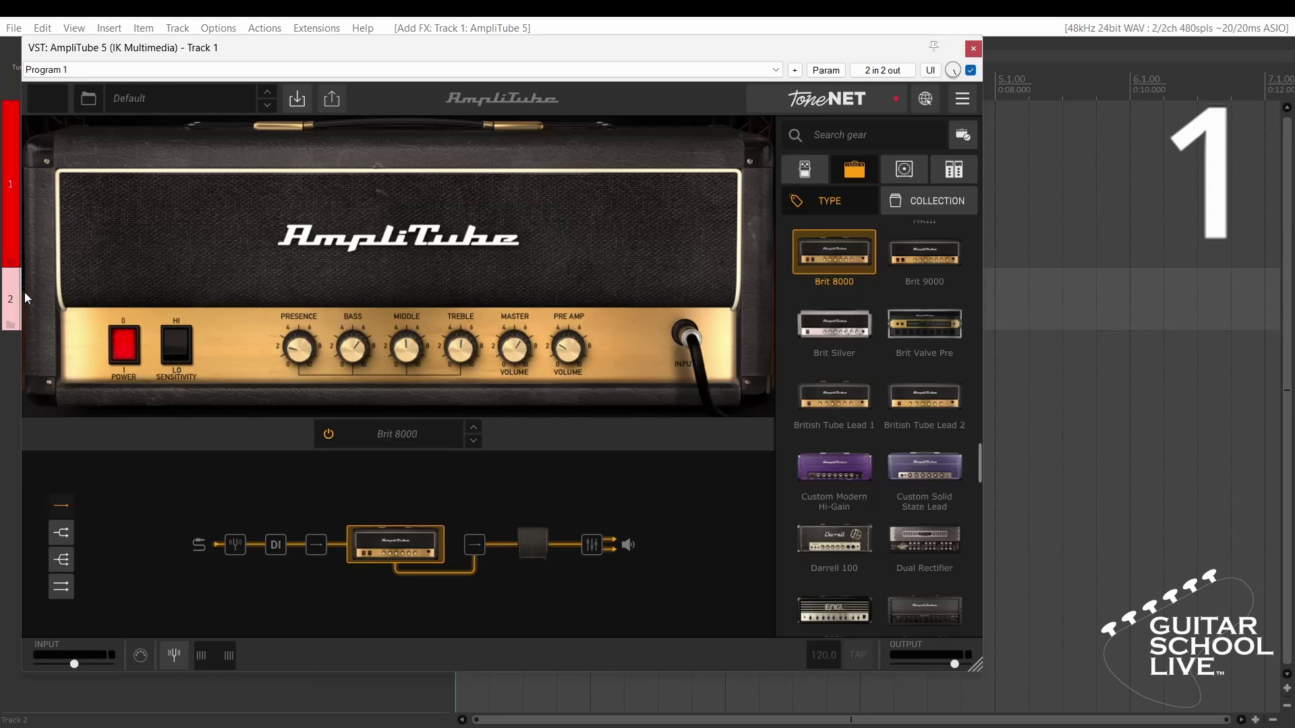
Add ReaControlMIDI from the FX list to Track 2.
click(12, 297)
drag(220, 50, 409, 65)
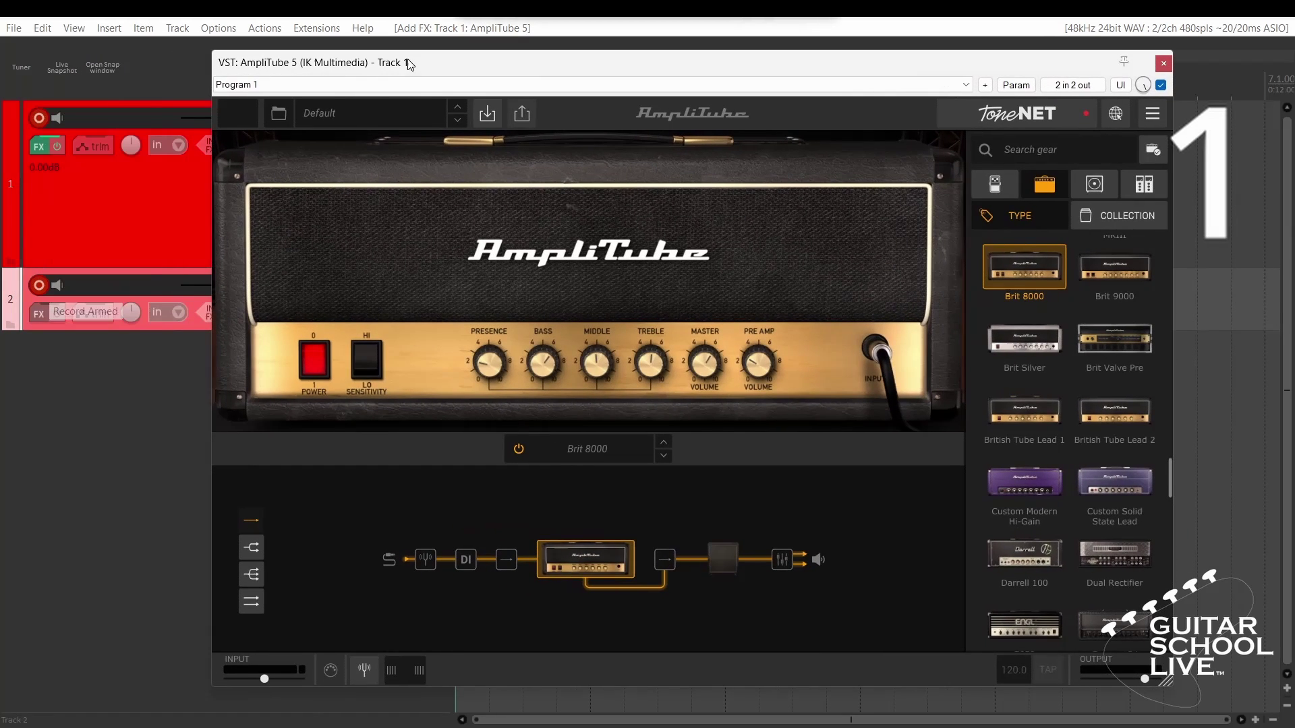
click(38, 313)
right_click(421, 271)
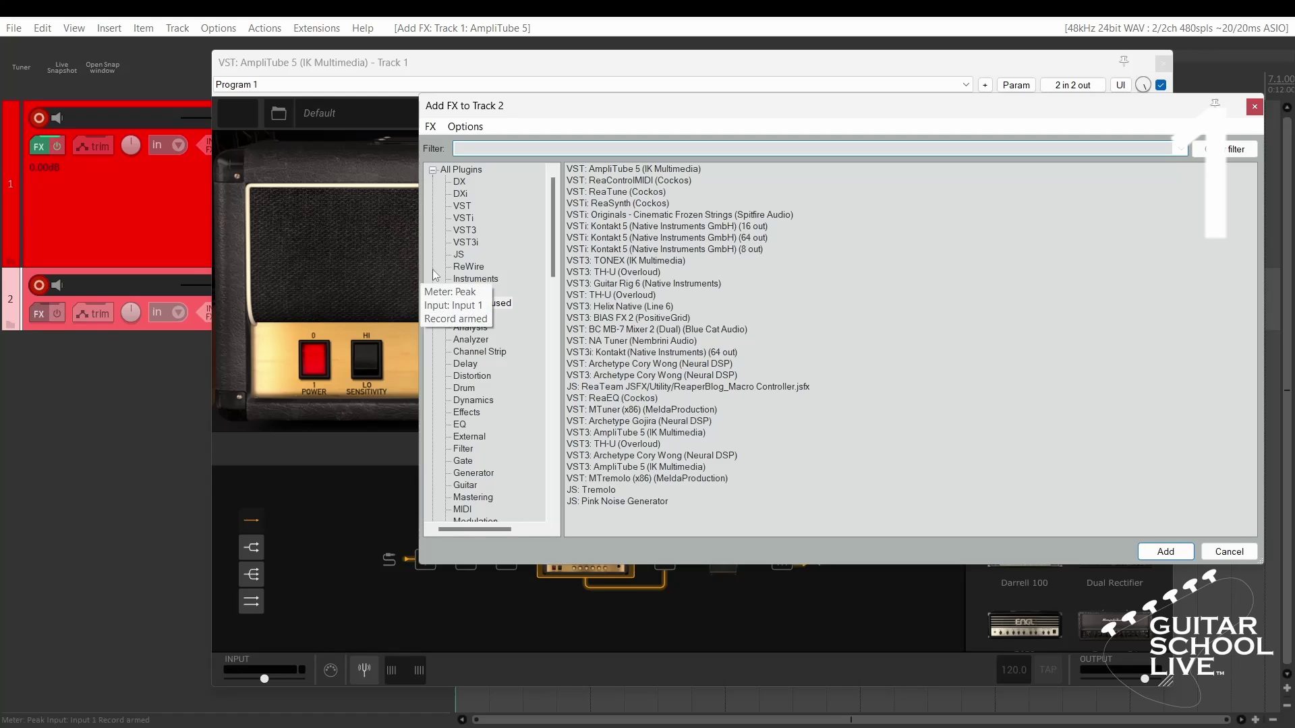
key(Escape)
double_click(631, 181)
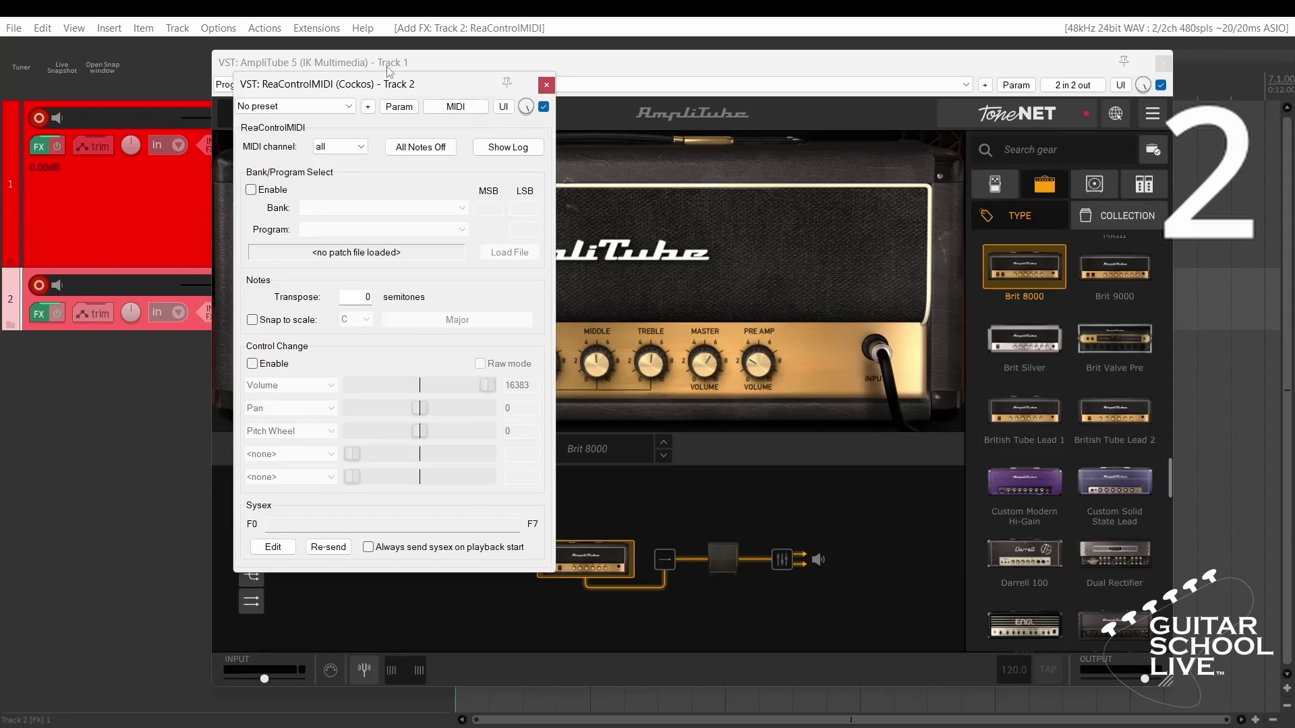
Move the AmpliTube and ReaControlMIDI windows aside and make Track 2 taller.
click(140, 178)
drag(330, 63, 569, 96)
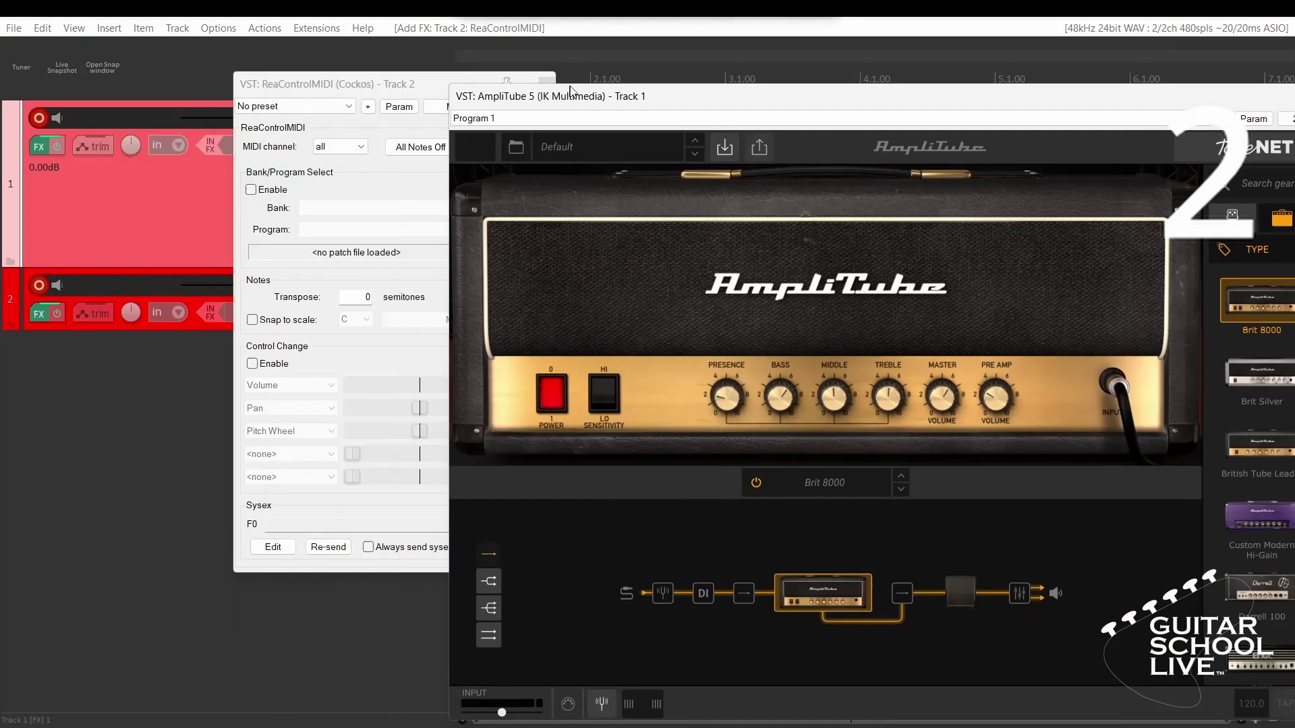
click(382, 87)
drag(383, 87, 617, 145)
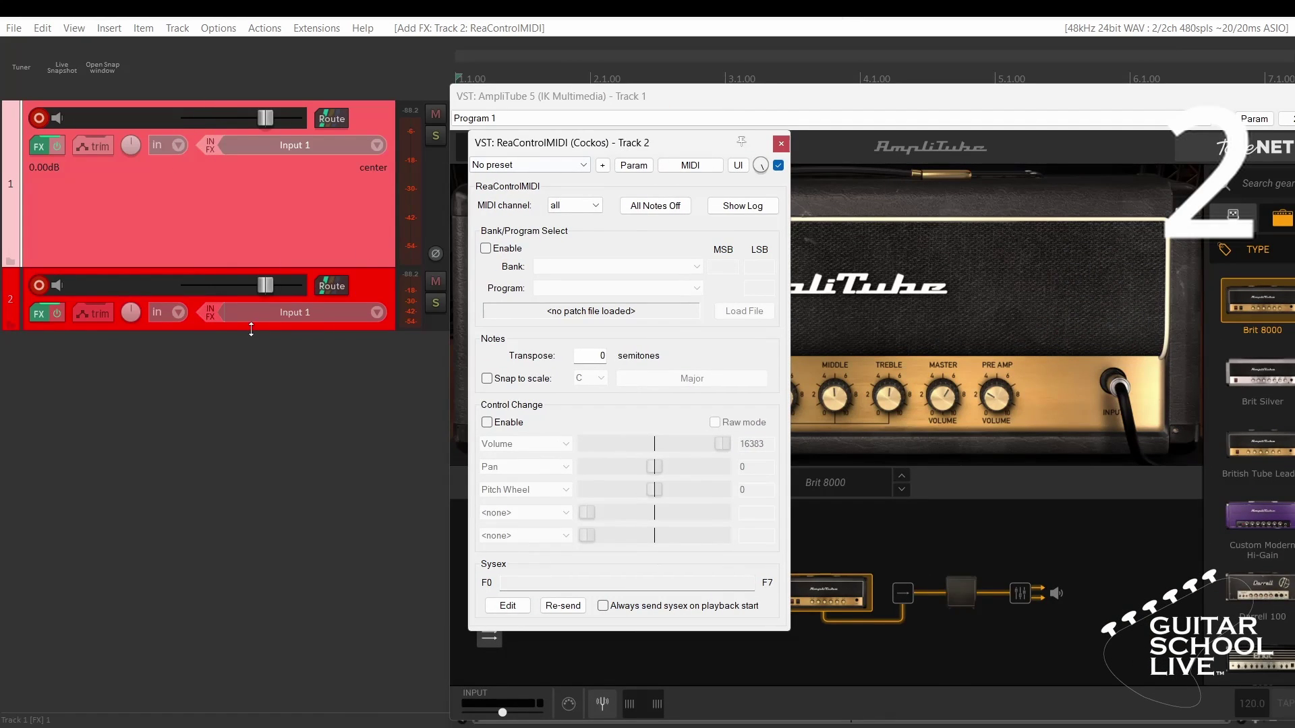
drag(250, 330, 251, 455)
Set Track 2's input to Focusrite USB MIDI, all channels, and route it to Track 1.
click(205, 317)
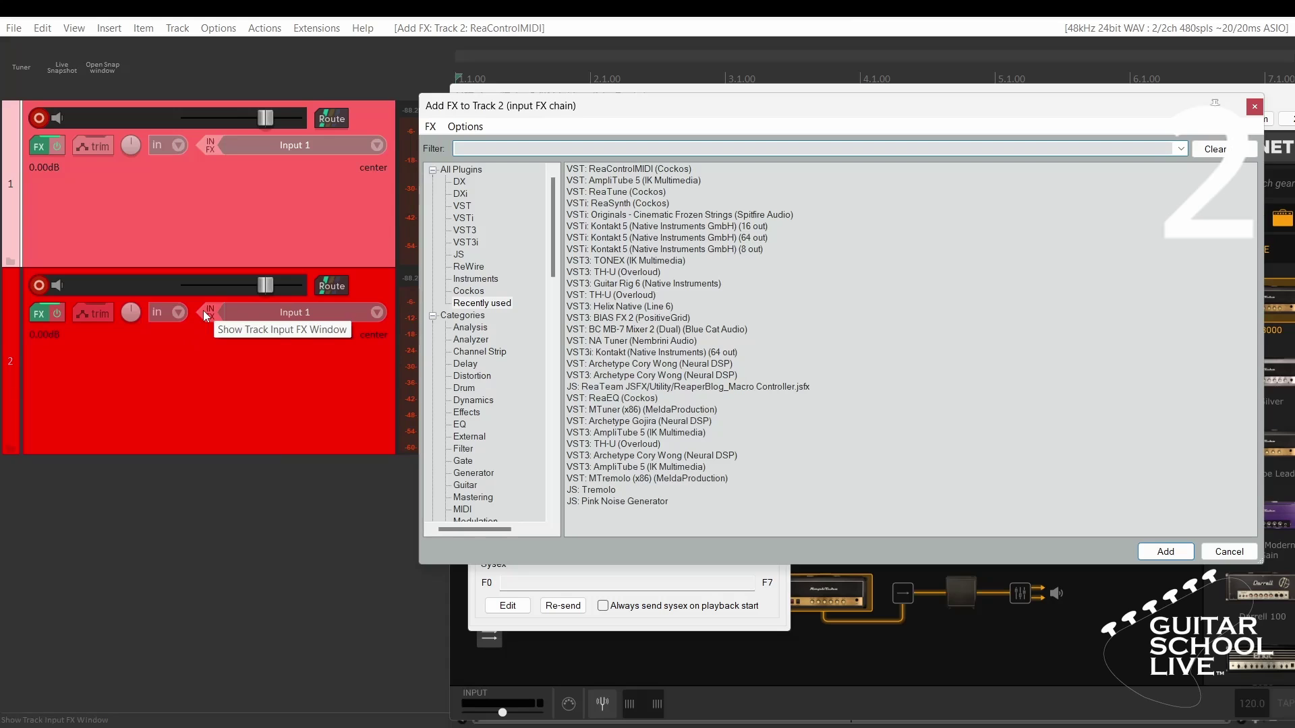
click(259, 314)
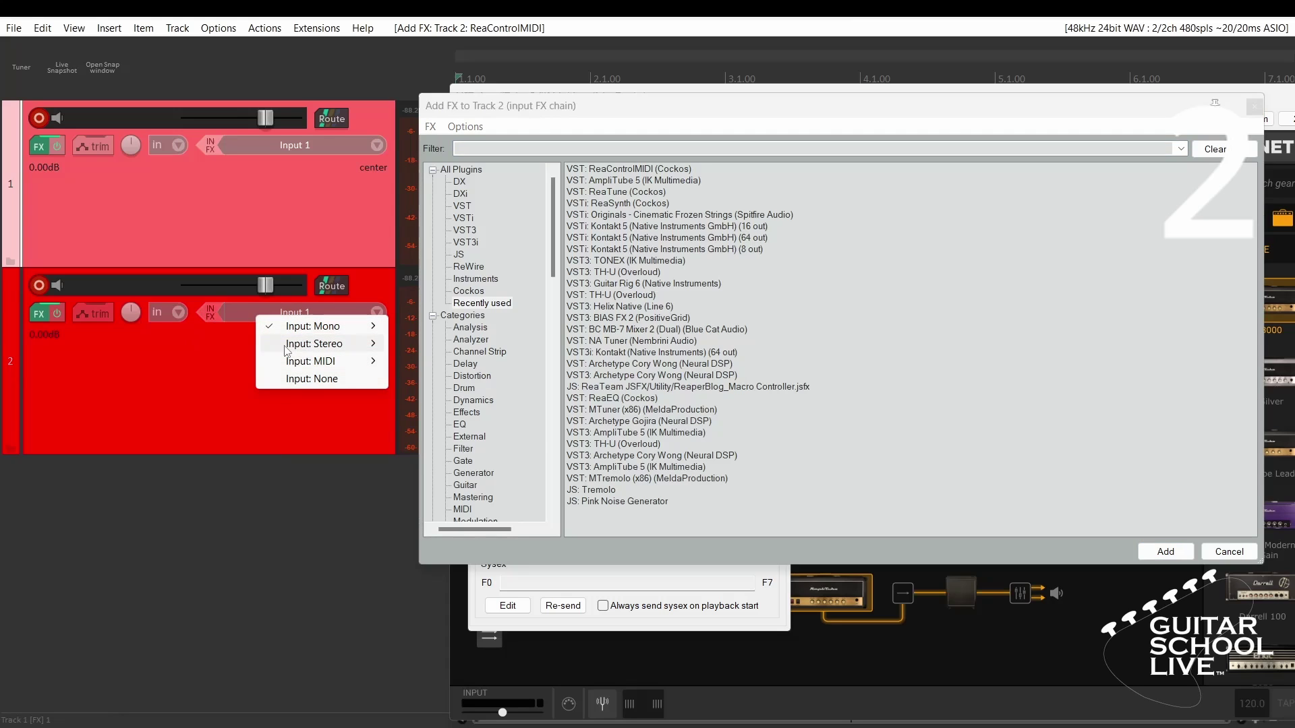
mouse_move(302, 364)
mouse_move(442, 364)
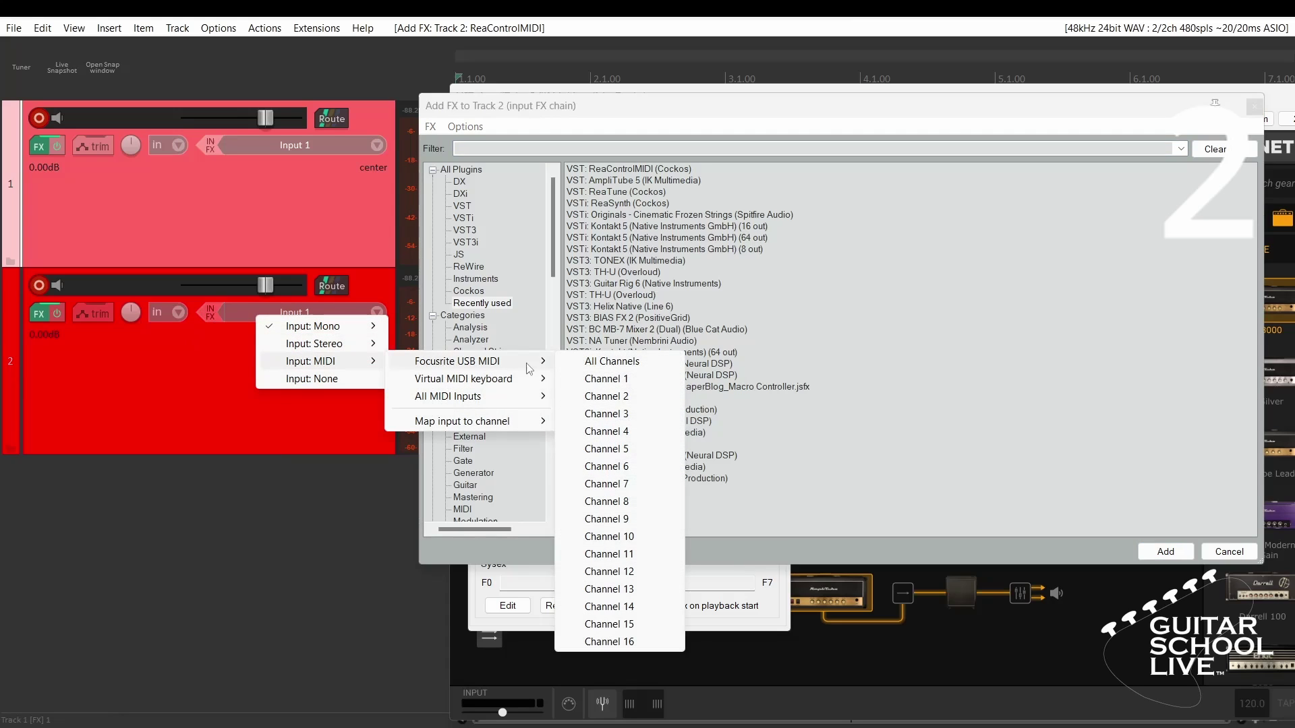
click(596, 367)
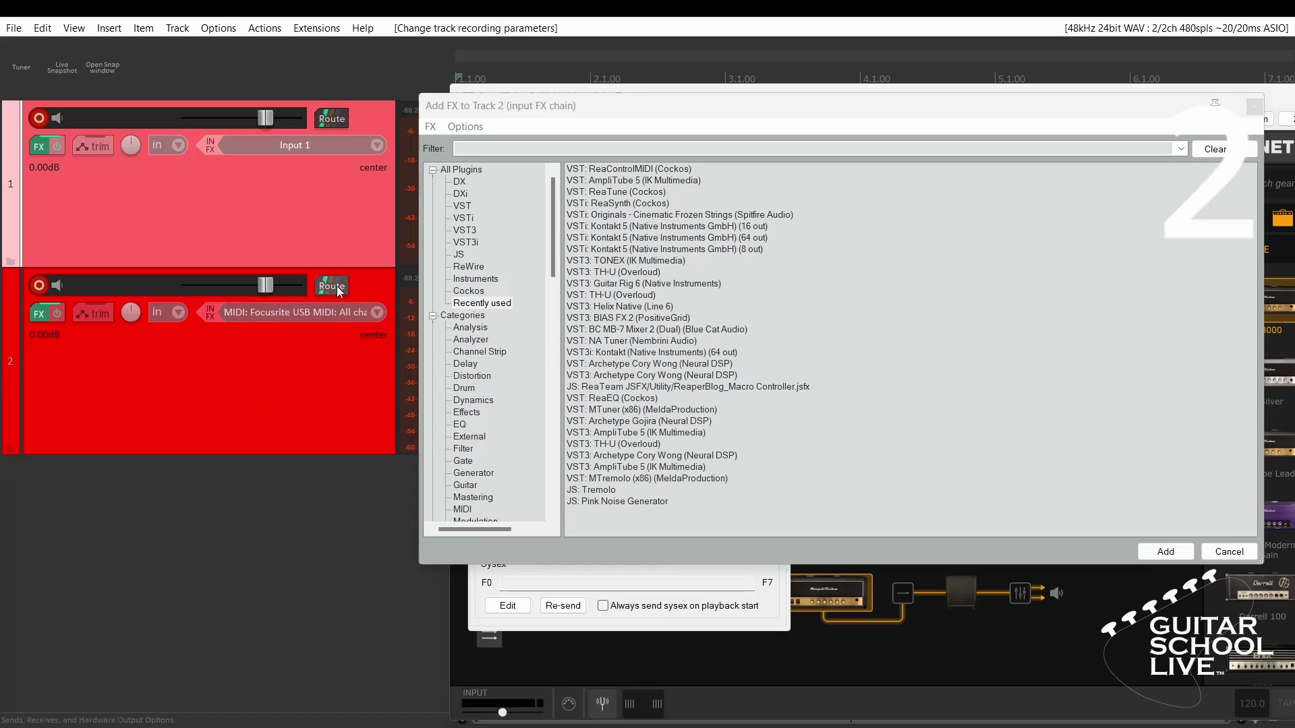
drag(324, 174, 333, 123)
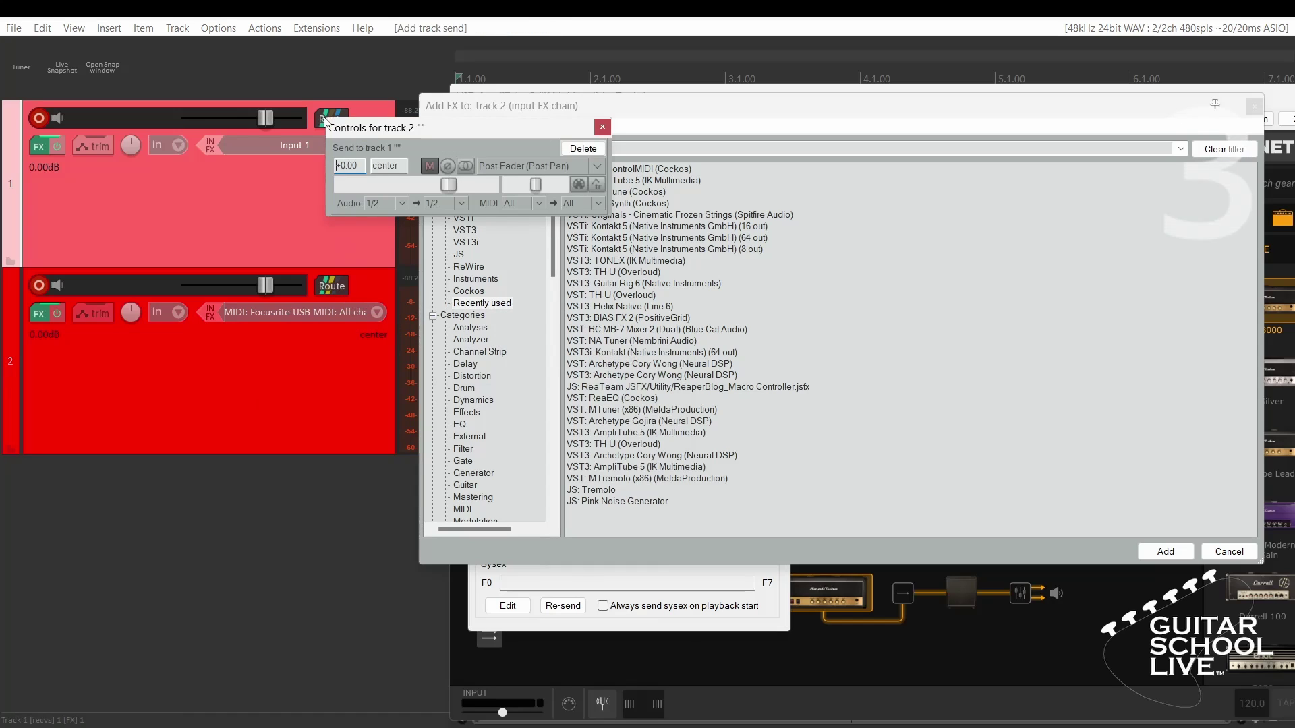
In Track 2's ReaControlMIDI, enable Bank/Program Select, load GM.reabank and choose the General MIDI bank.
click(41, 320)
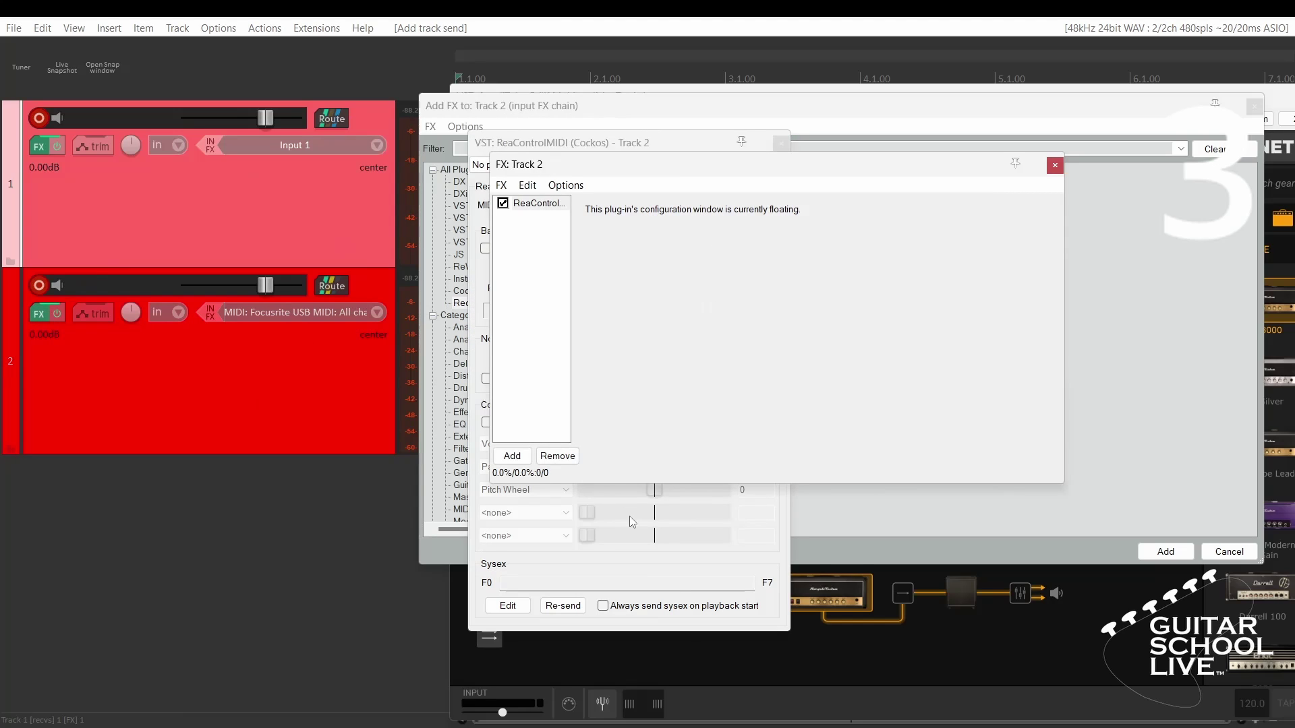
click(763, 557)
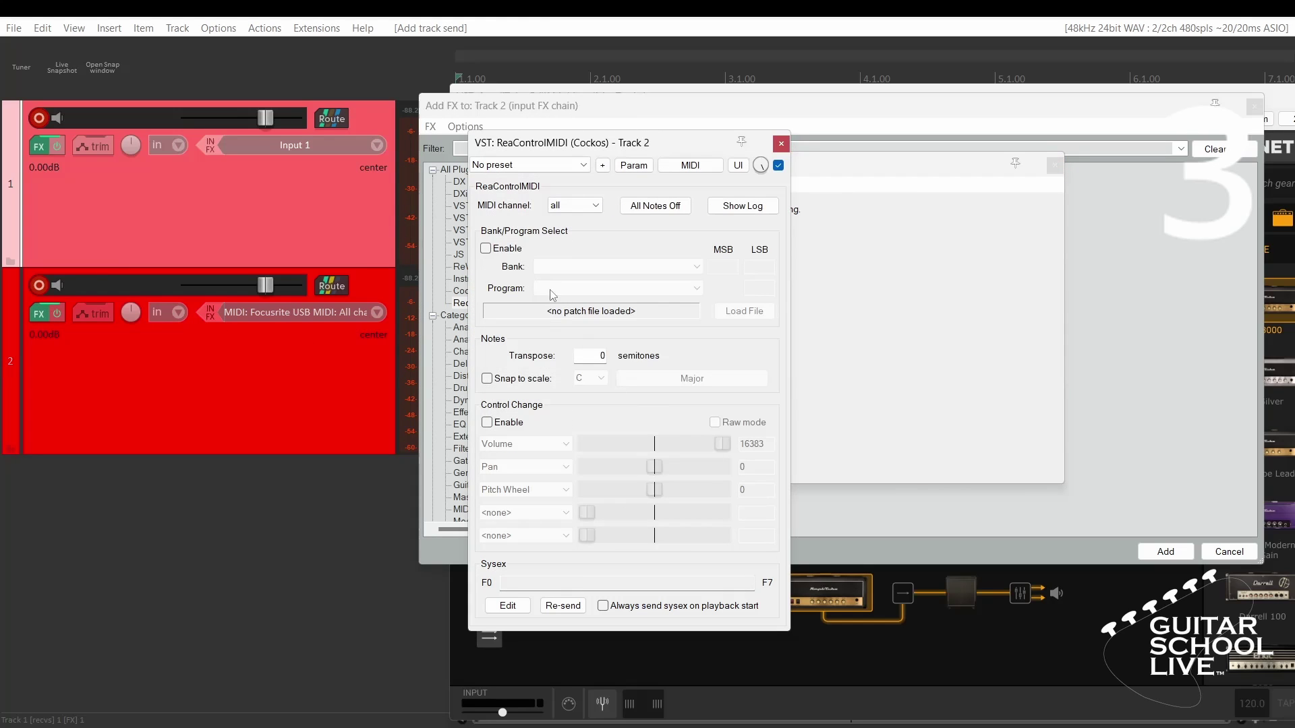
click(485, 249)
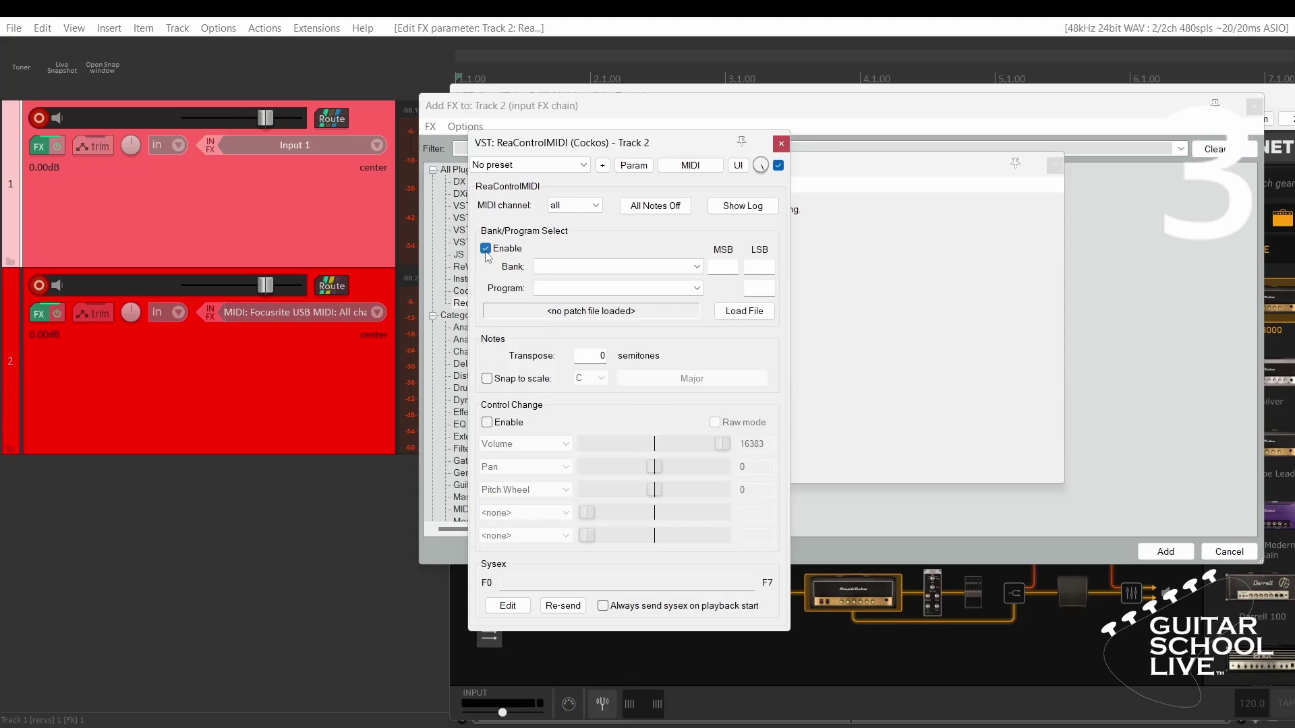
click(746, 319)
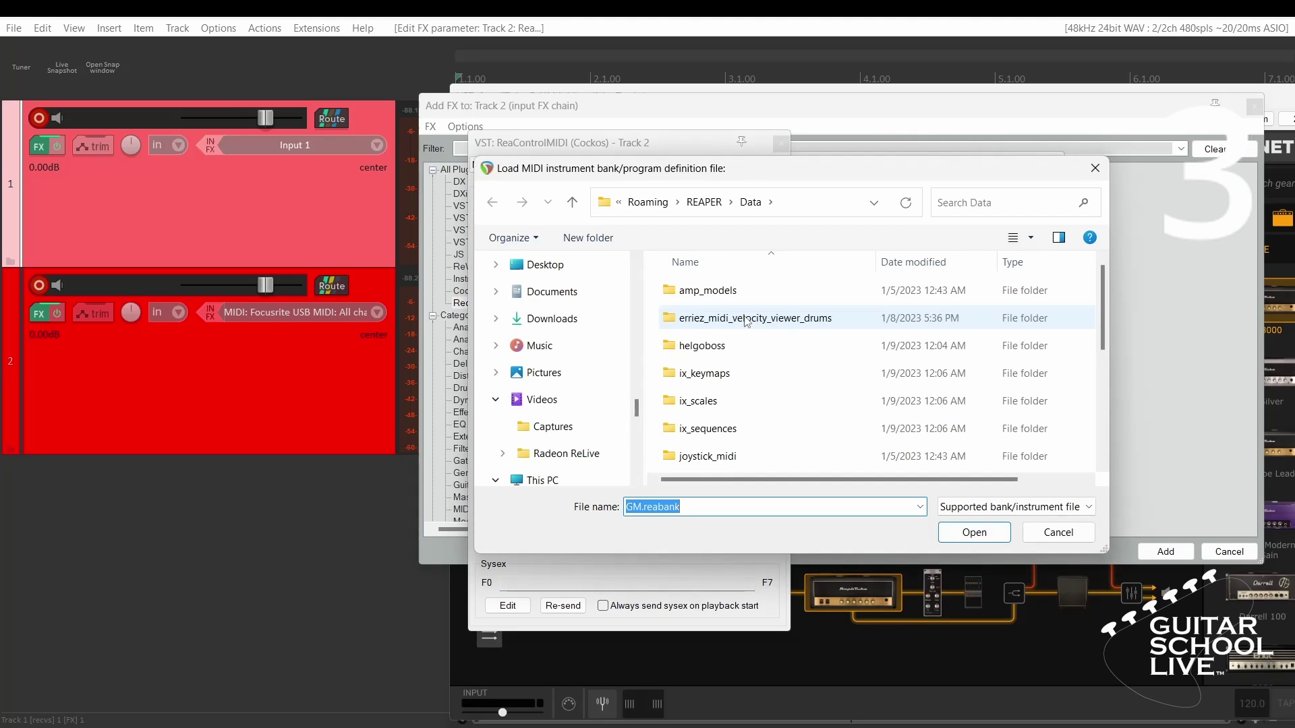
click(958, 537)
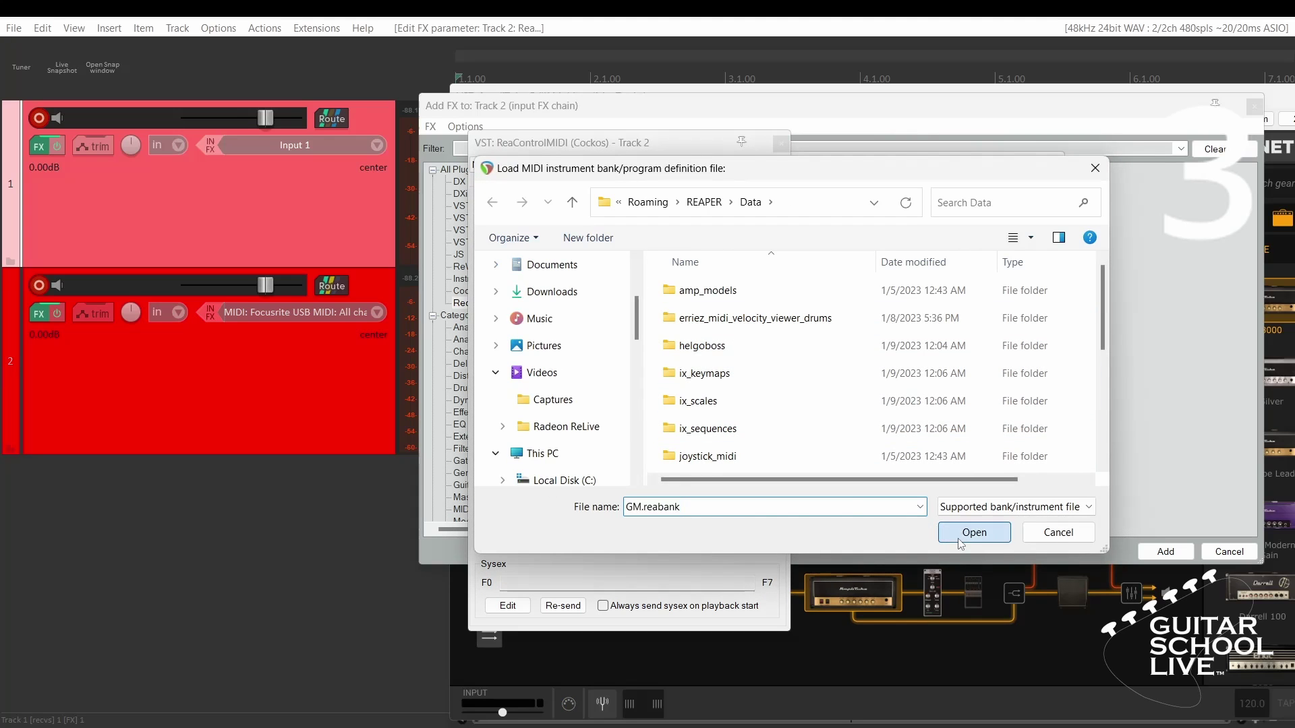
click(671, 267)
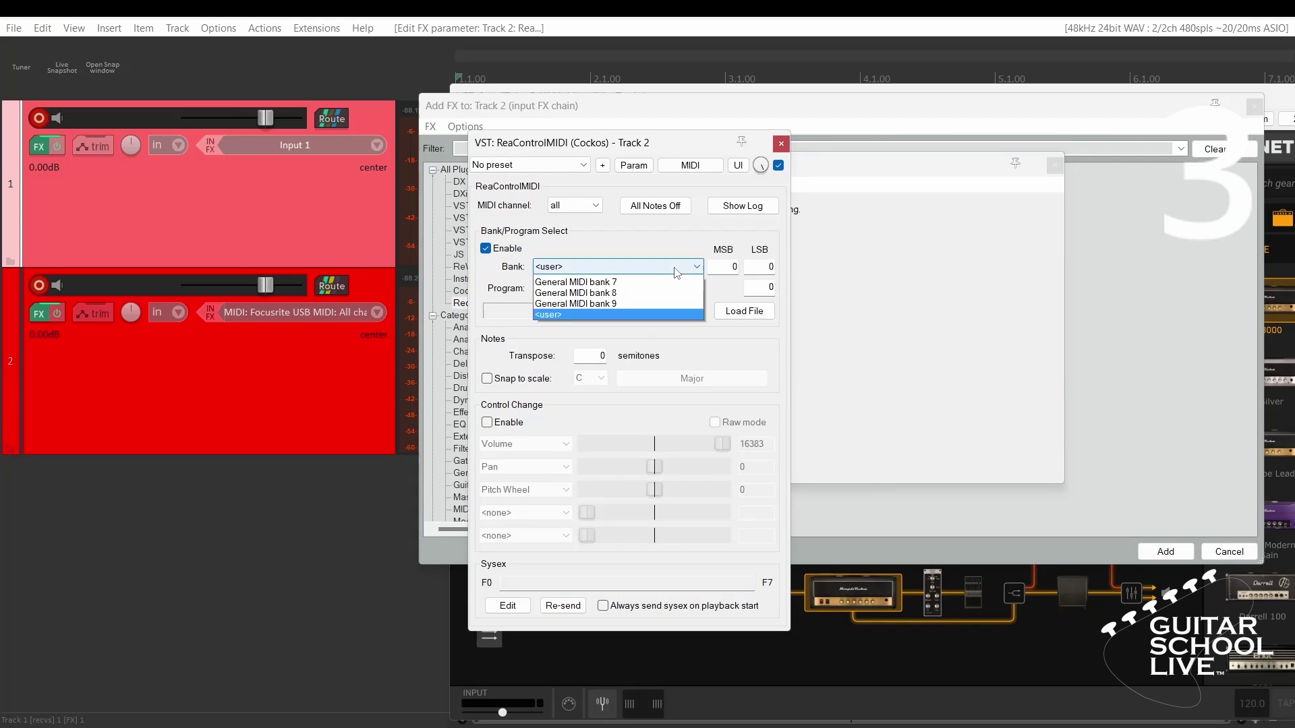
click(671, 281)
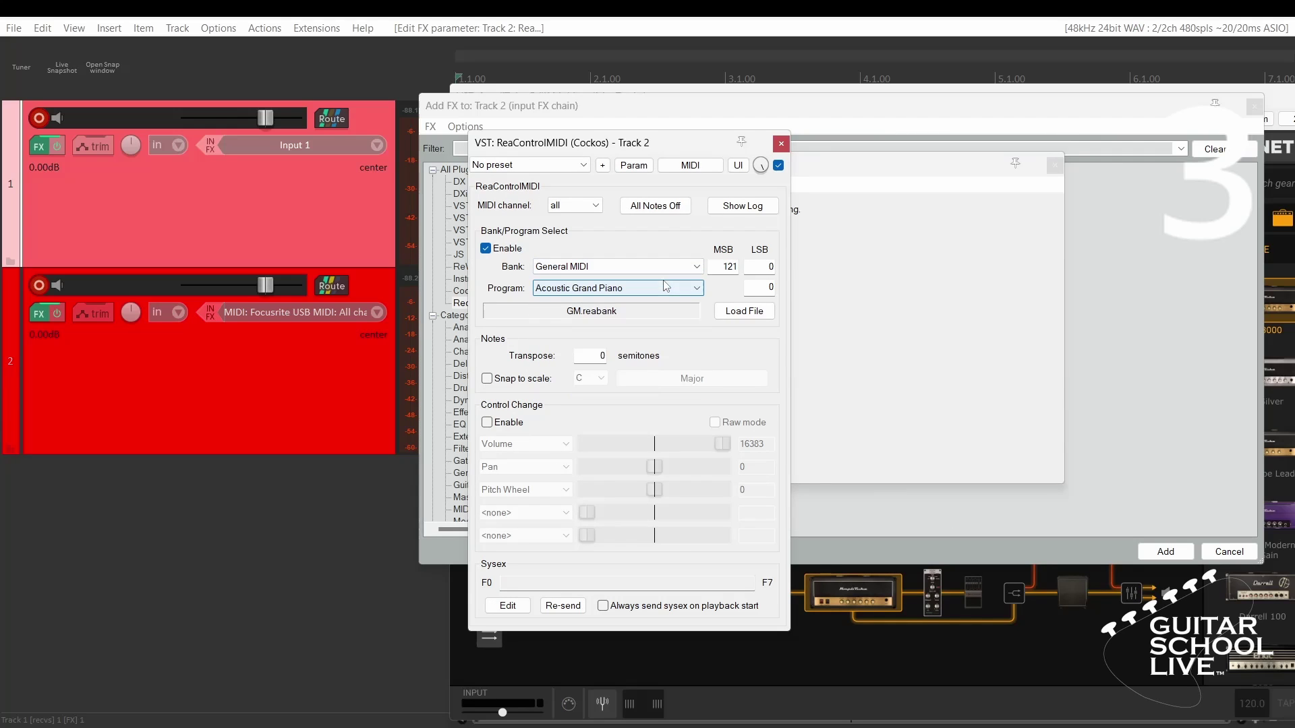
click(883, 652)
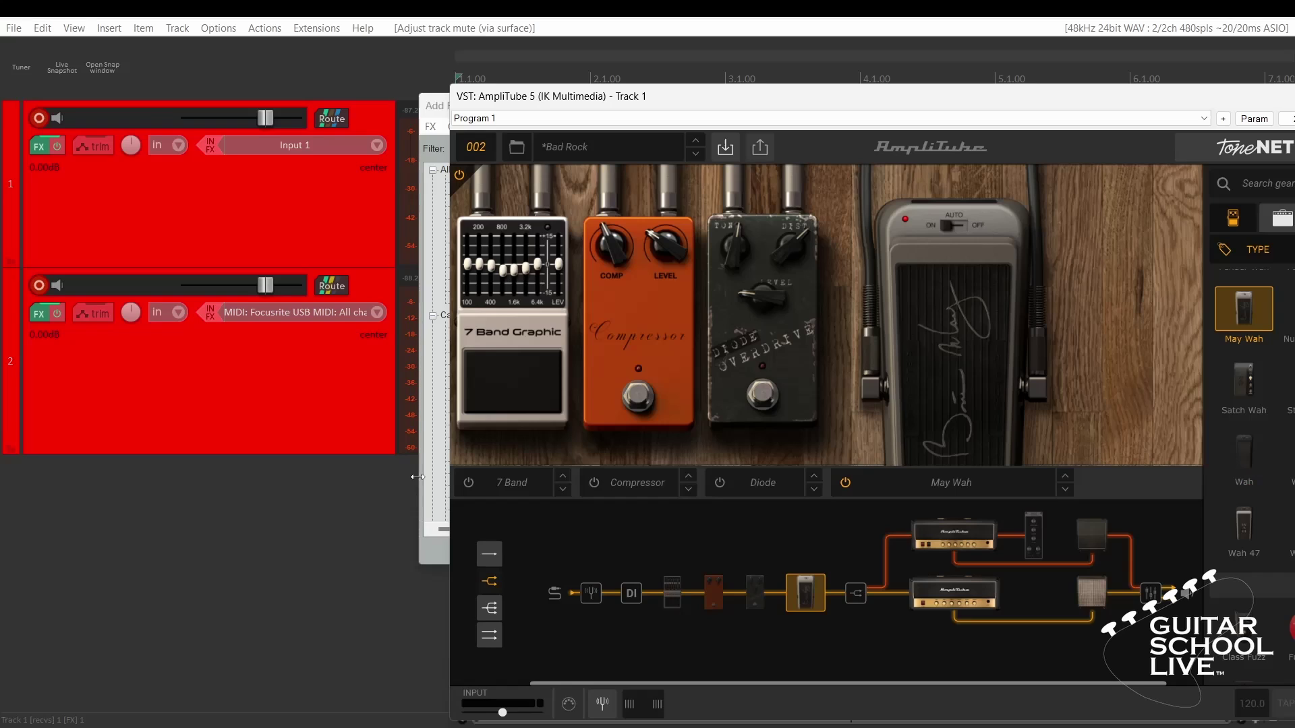
MIDI-learn bypass footswitches for the 7 Band, Compressor and Diode pedals.
right_click(505, 383)
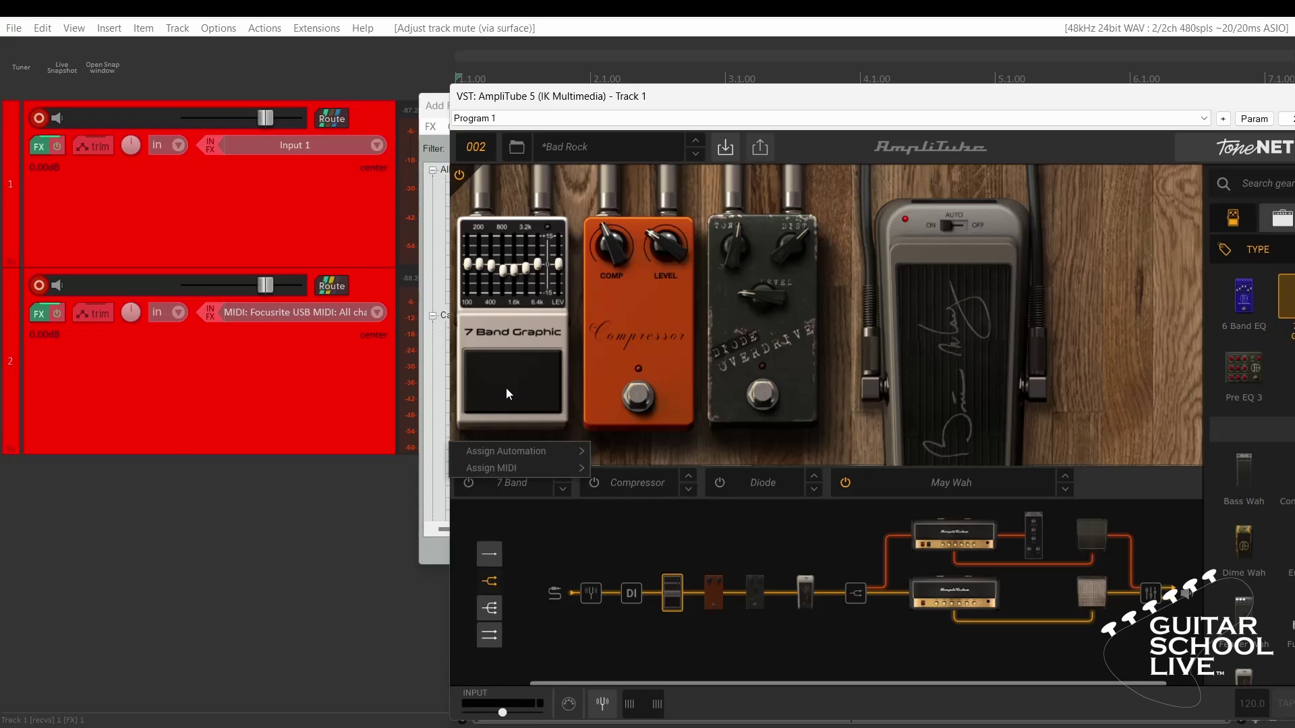
mouse_move(518, 467)
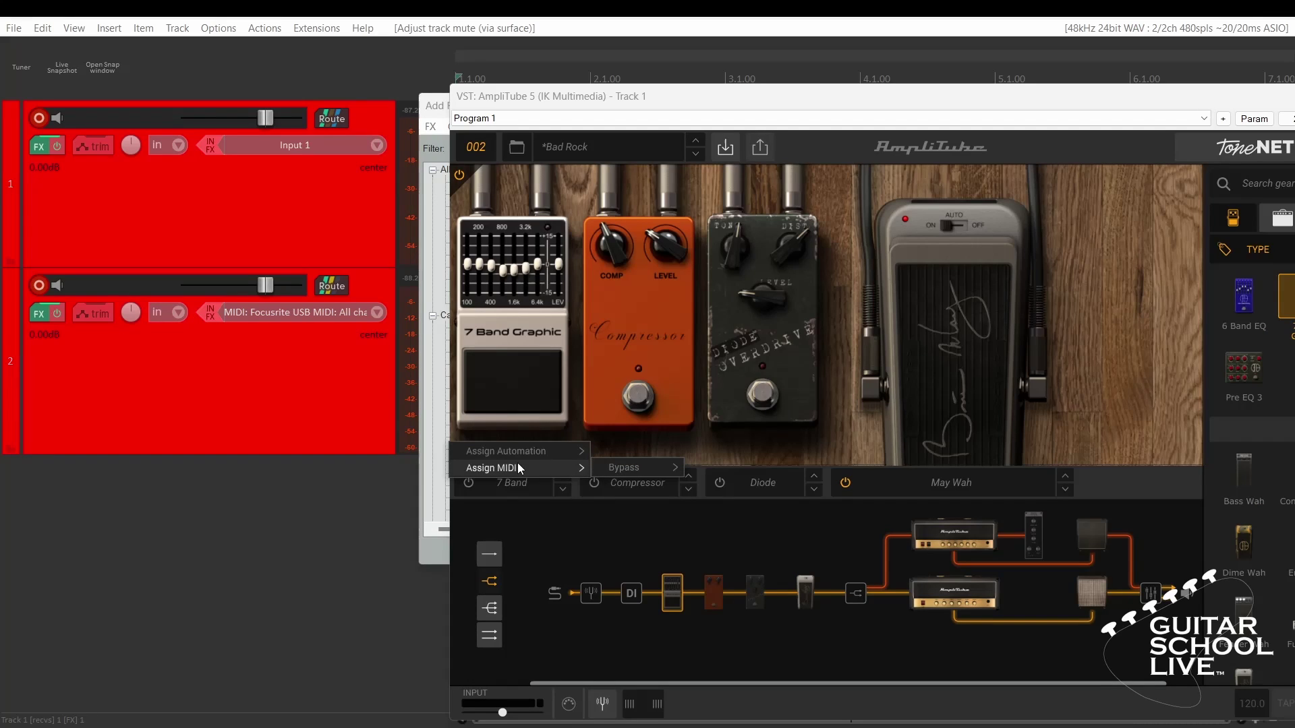
mouse_move(622, 468)
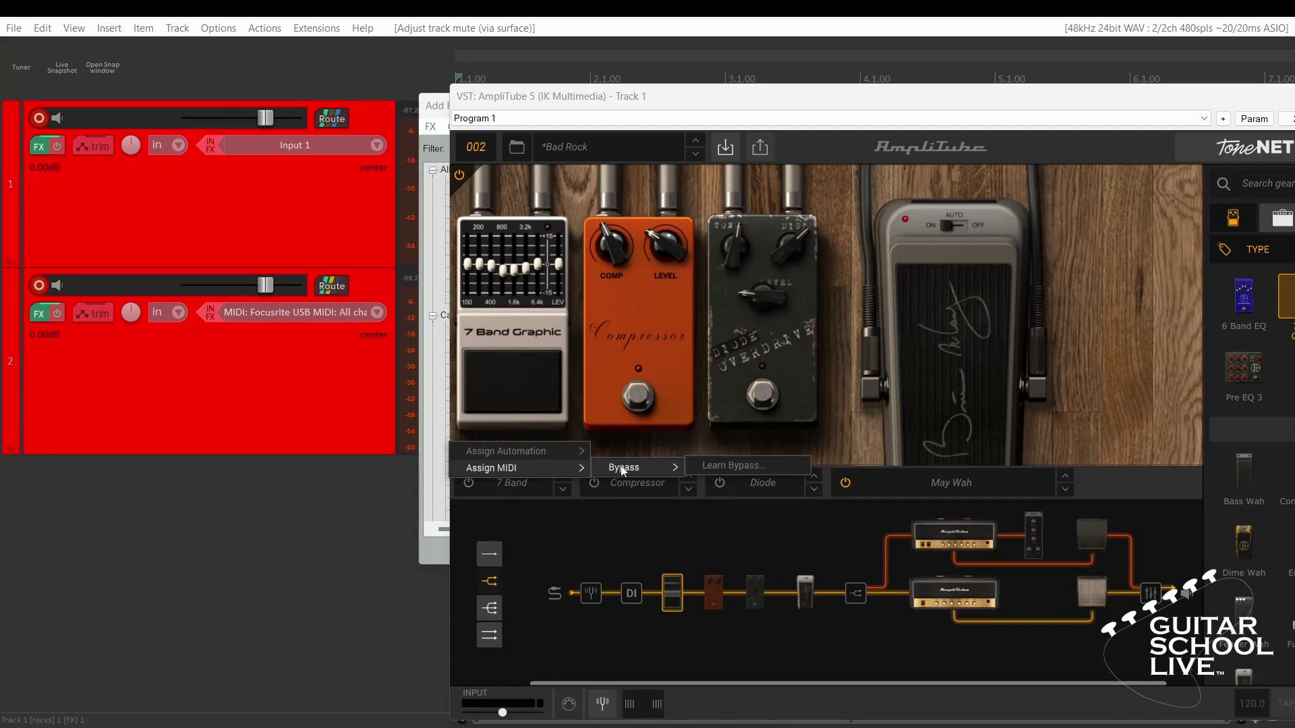
click(705, 470)
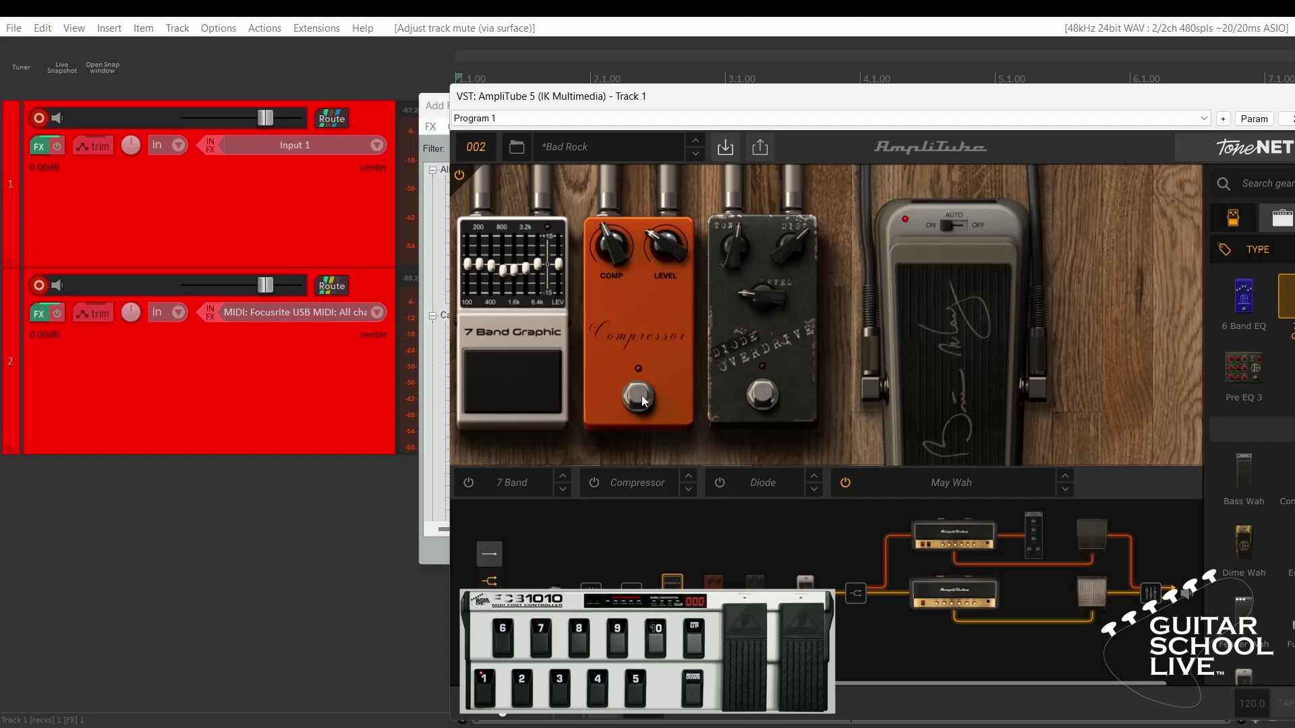
right_click(621, 427)
mouse_move(674, 456)
mouse_move(833, 456)
click(890, 455)
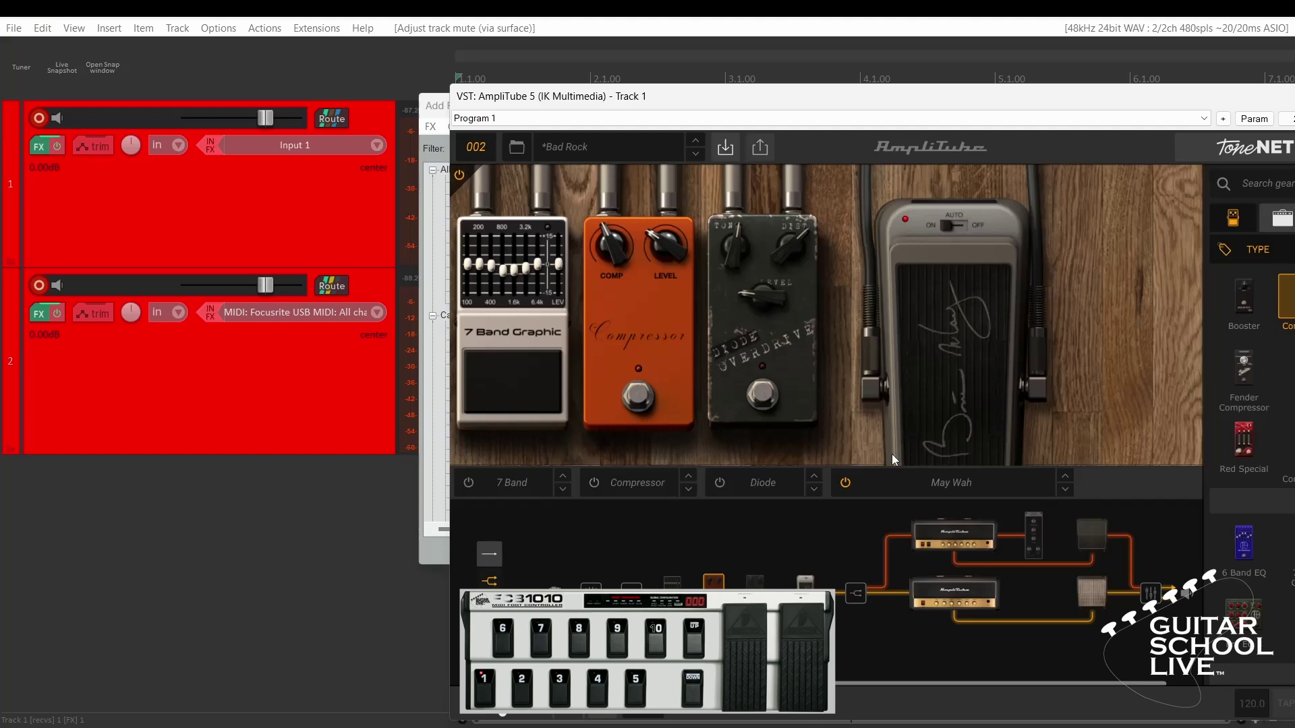
right_click(743, 428)
mouse_move(809, 455)
mouse_move(931, 455)
click(1009, 455)
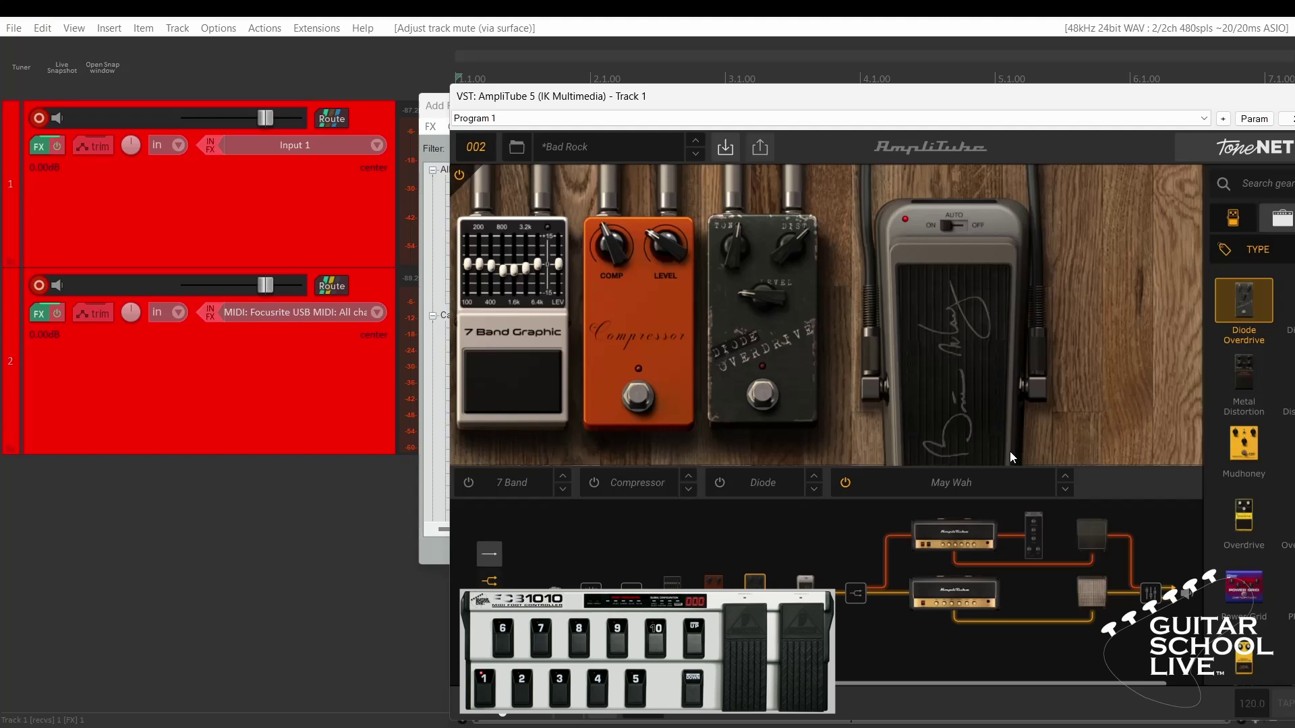
MIDI-learn a bypass switch for the May Wah and a control for its wah sweep.
right_click(906, 224)
mouse_move(954, 251)
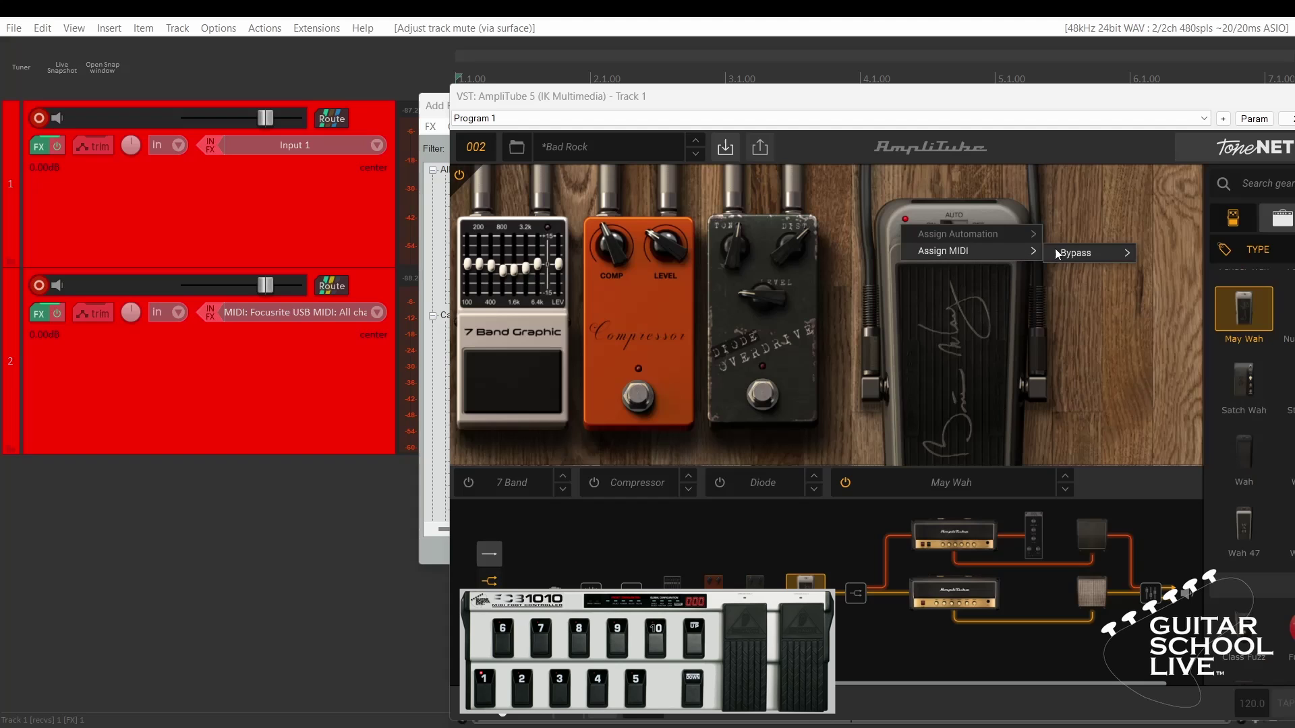
mouse_move(1086, 259)
click(1162, 251)
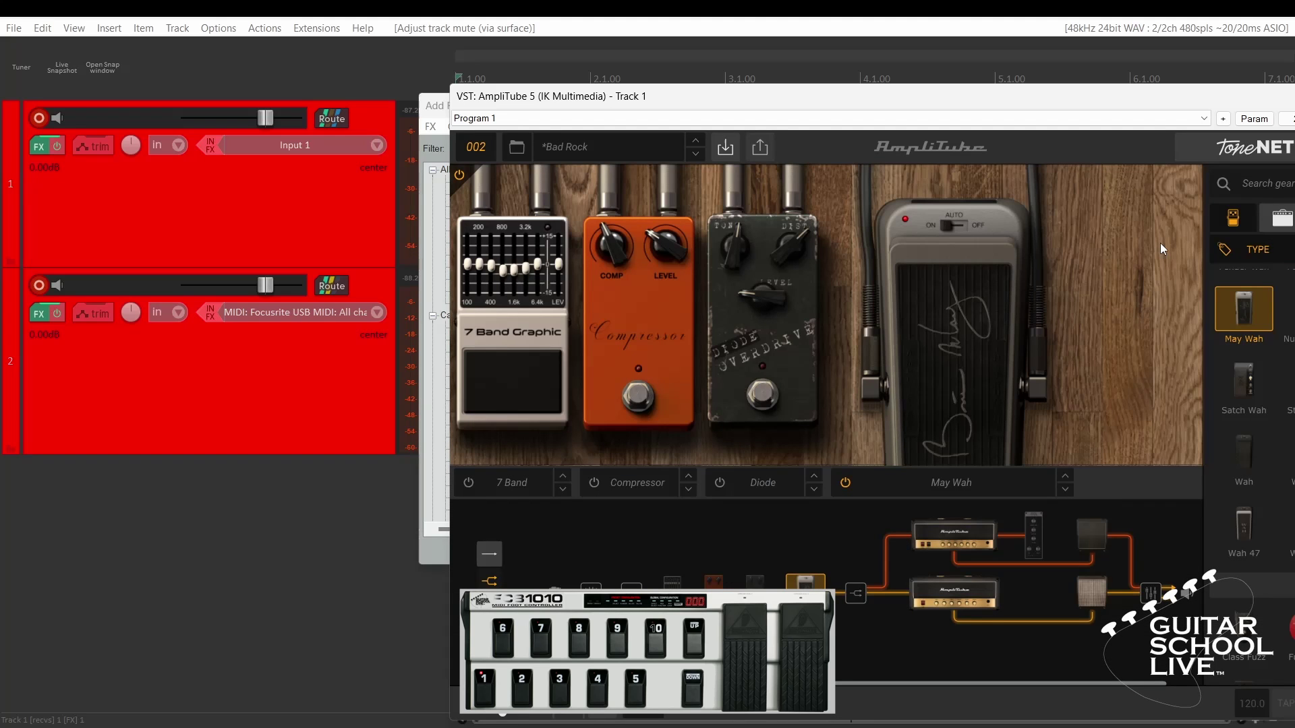
right_click(965, 389)
mouse_move(978, 563)
mouse_move(1078, 563)
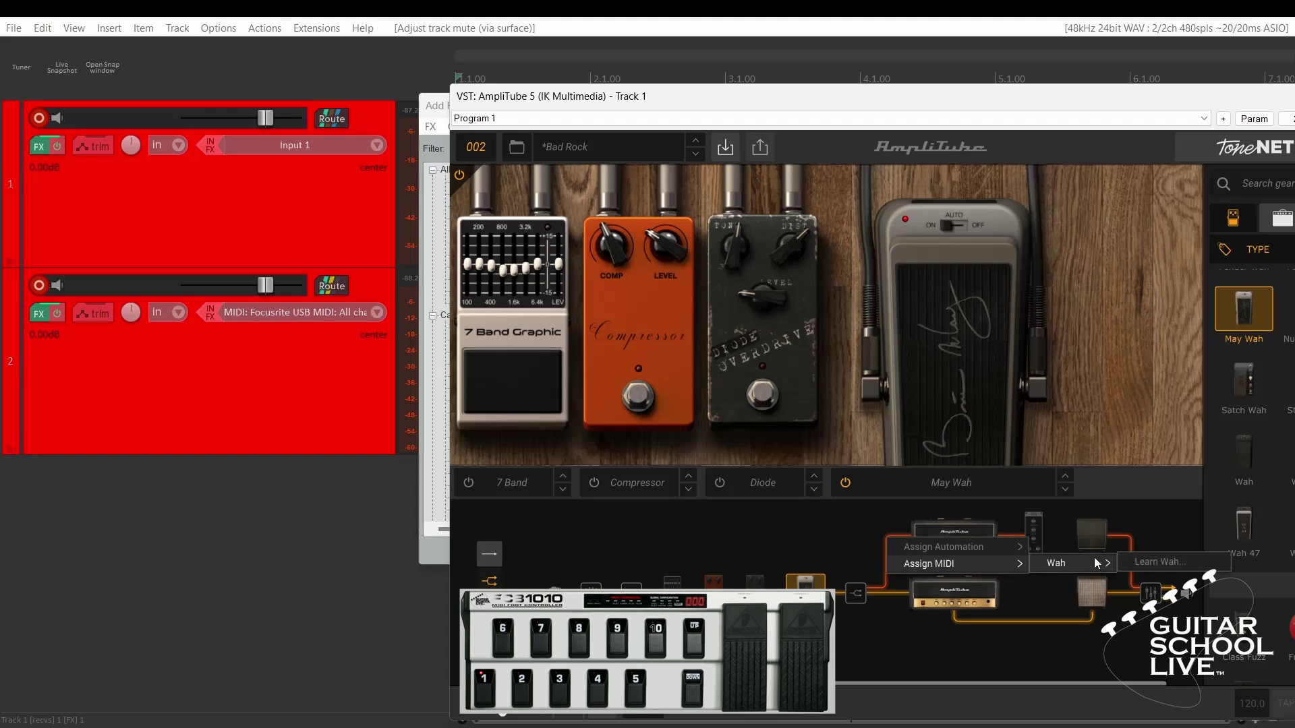
click(1159, 562)
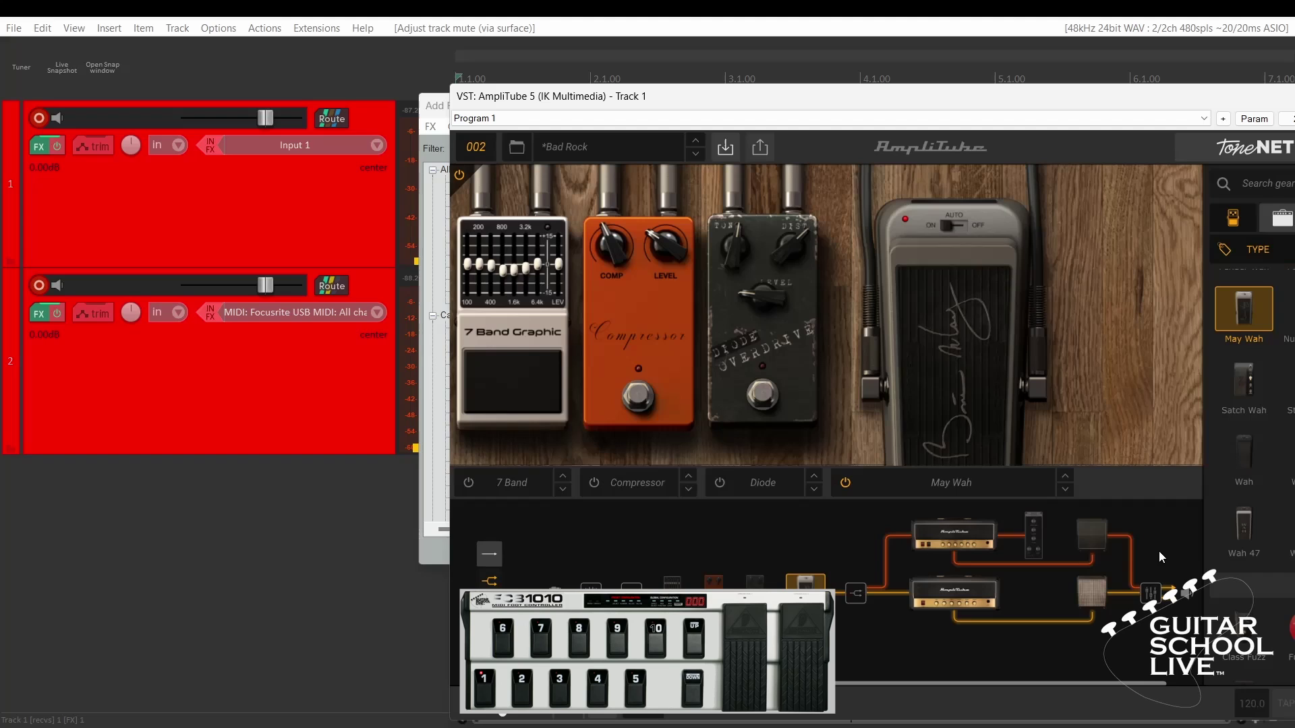